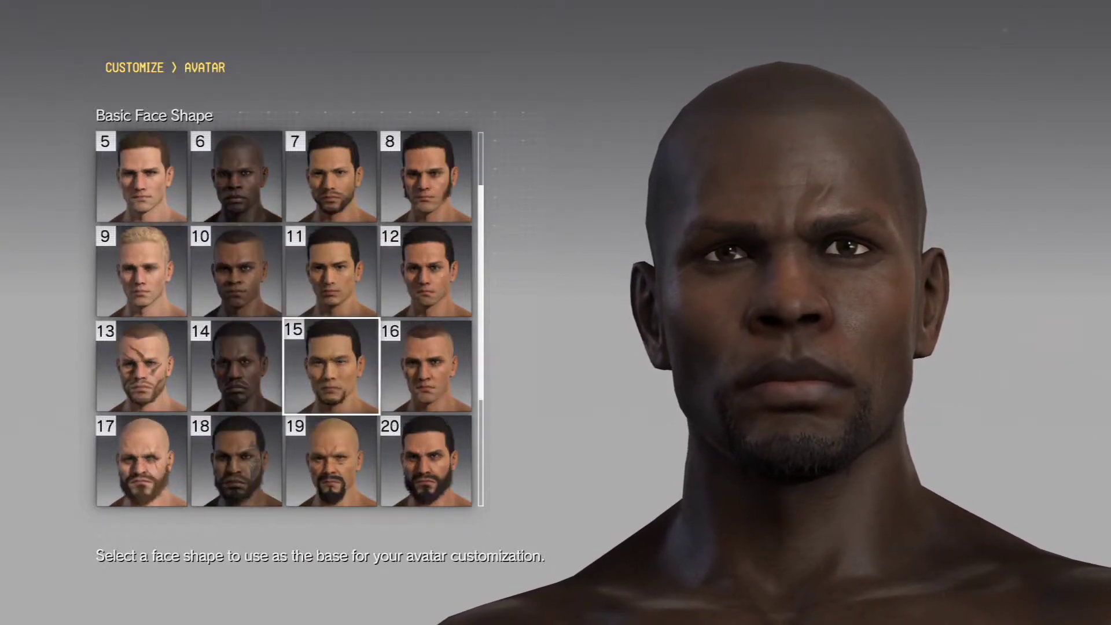
- Preview face shapes 7, 20, 22, 26, 28 and bald face 21 in the Basic Face Shape grid
key("Up")
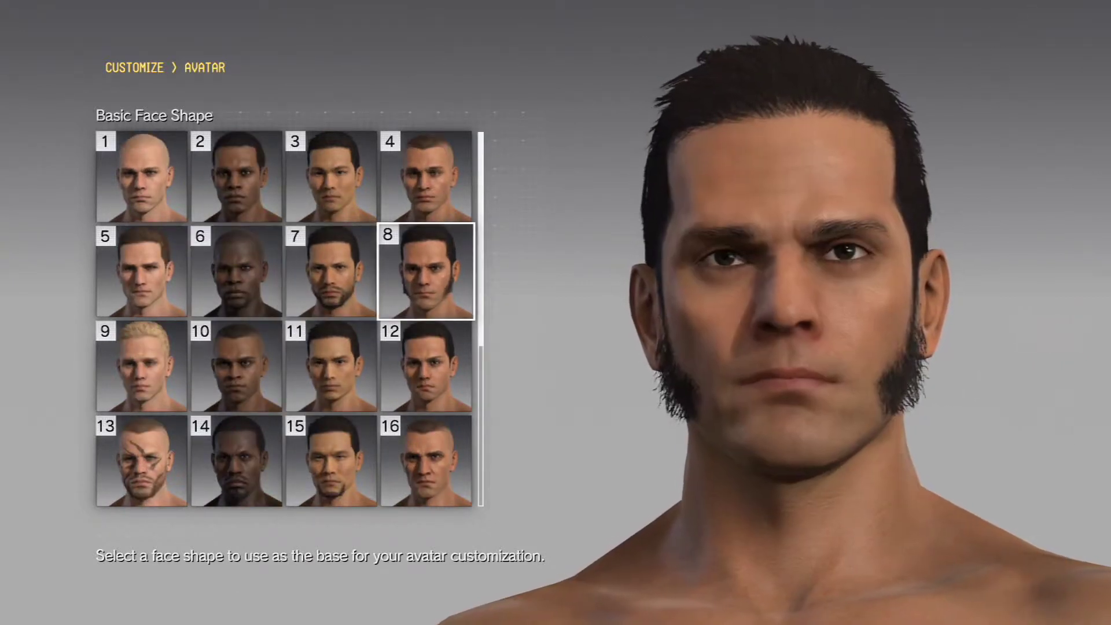
key("Right")
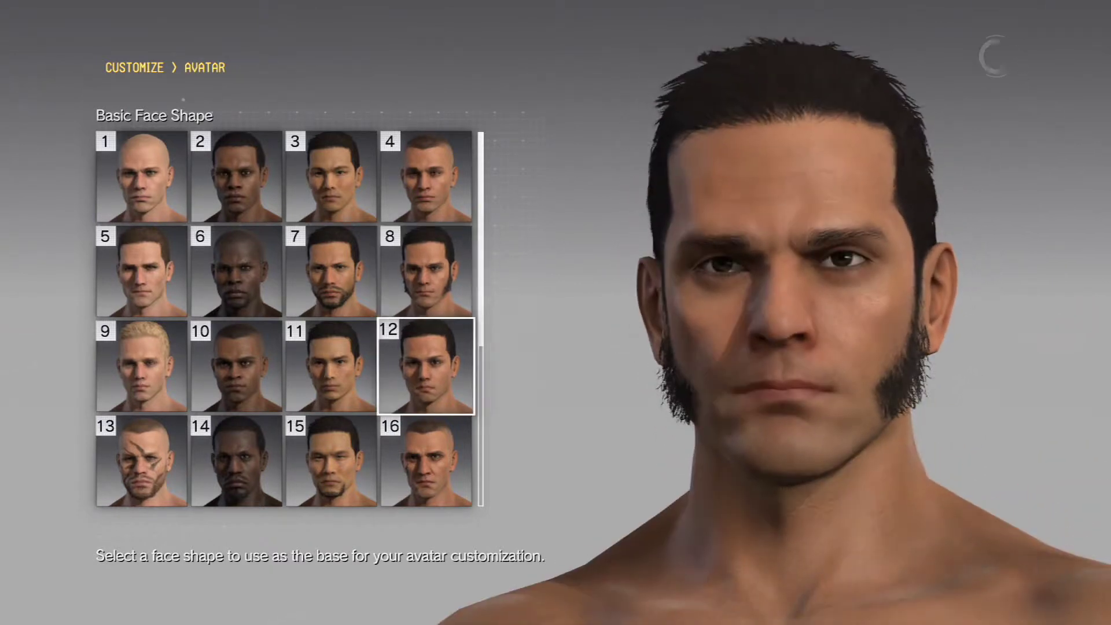
key("Down")
key("Down")
key("Down")
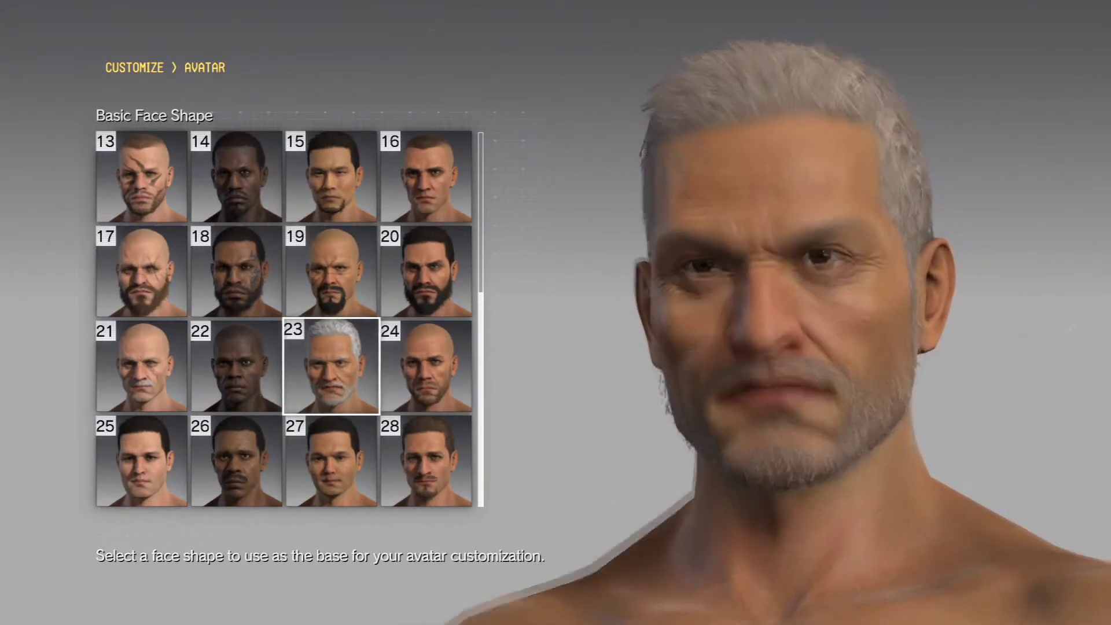
key("Left")
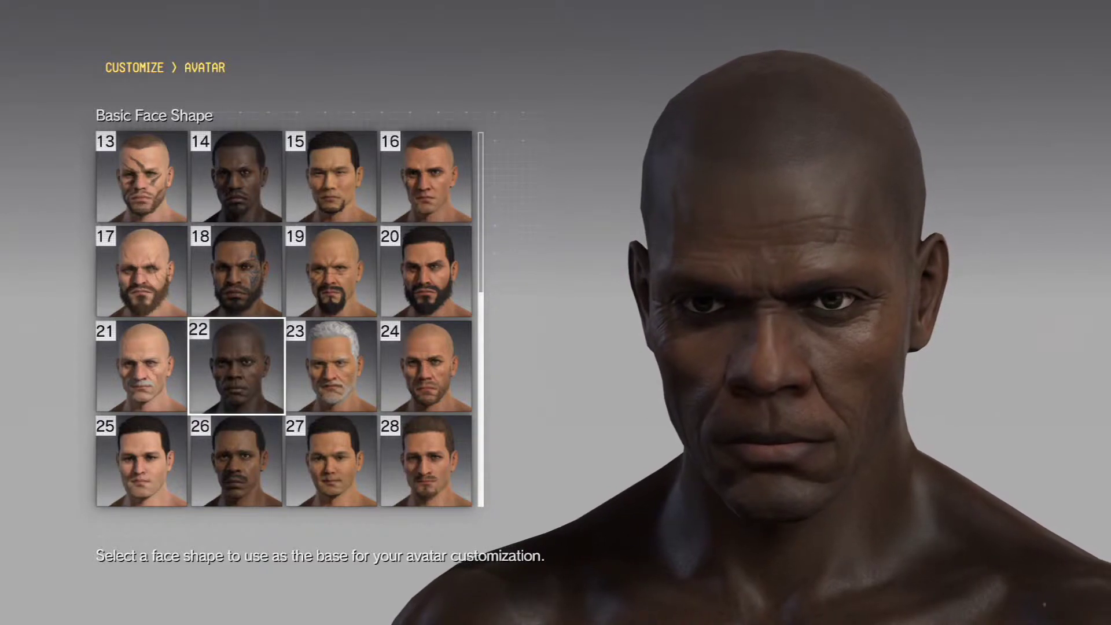
key("Left")
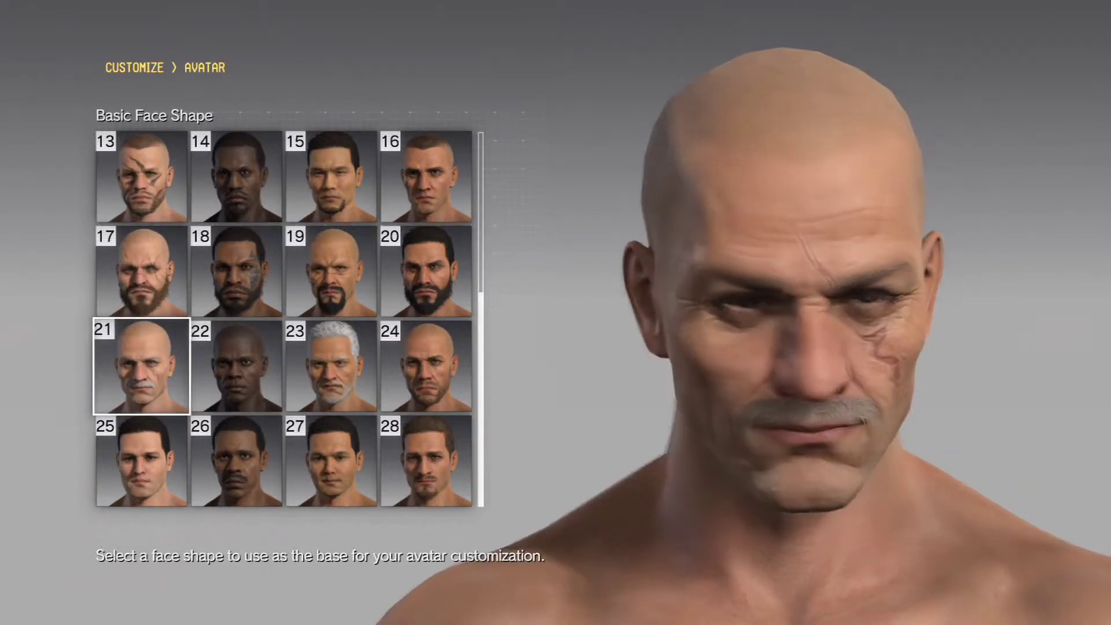
key("Down")
key("Right")
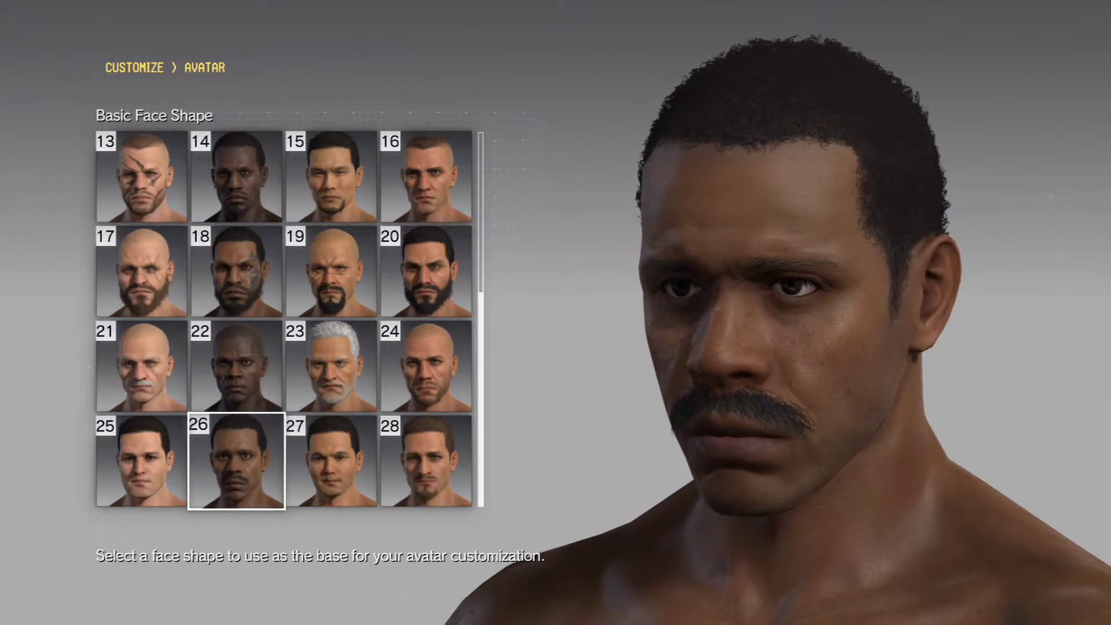
key("Left")
key("Up")
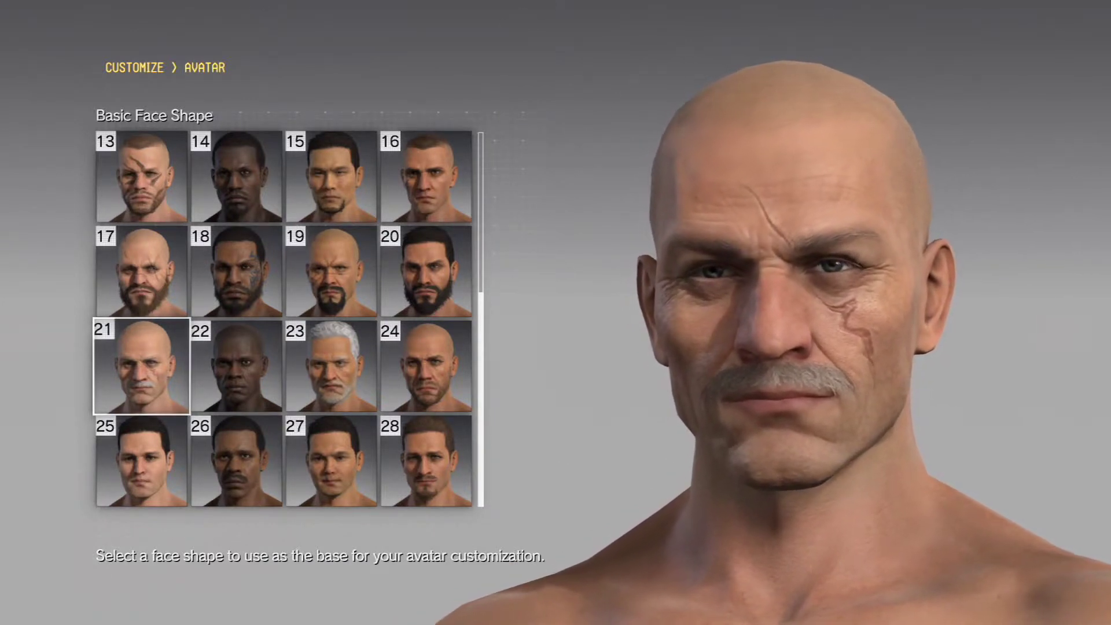
key("Down")
key("Right")
key("Right")
key("Right")
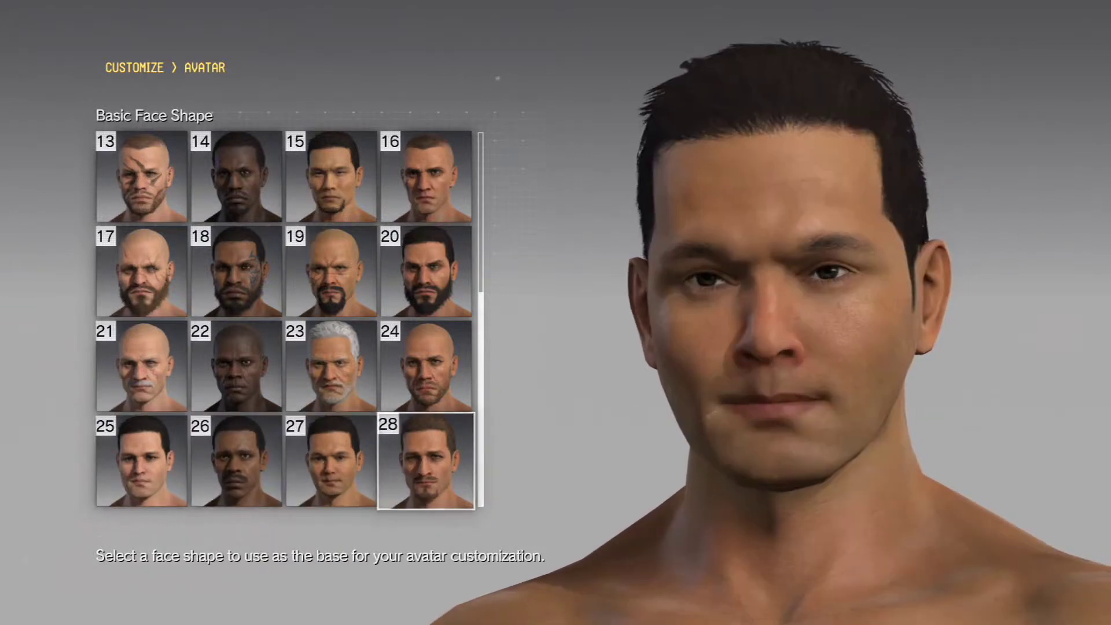
- Return to the first faces and confirm bald face shape 1 as the base
key("Up")
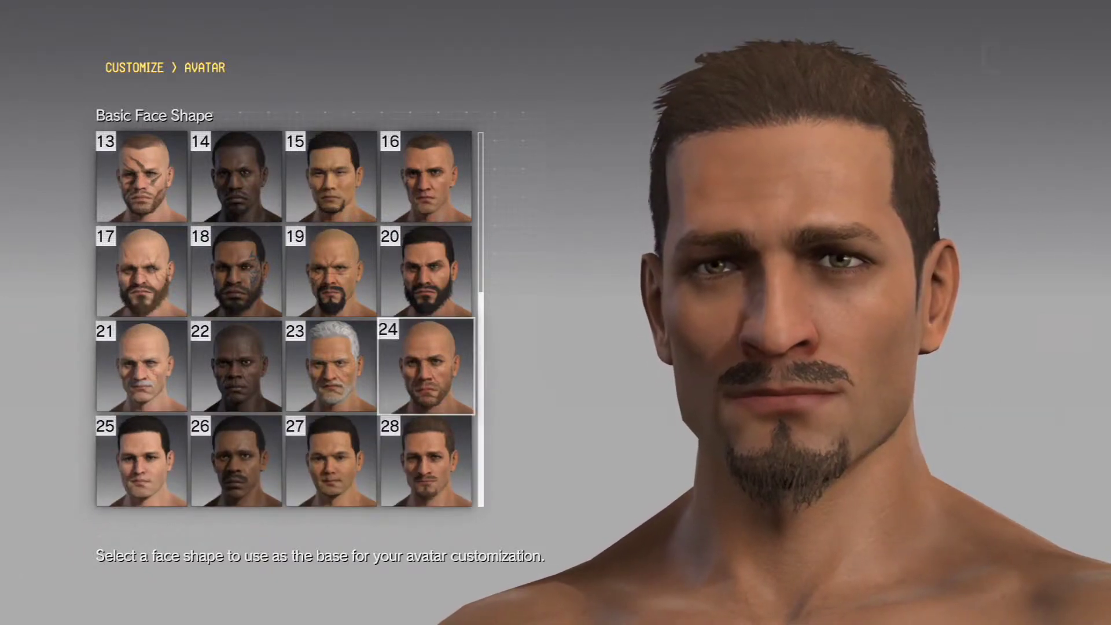
key("Up")
key("Up")
key("Up")
key("Up")
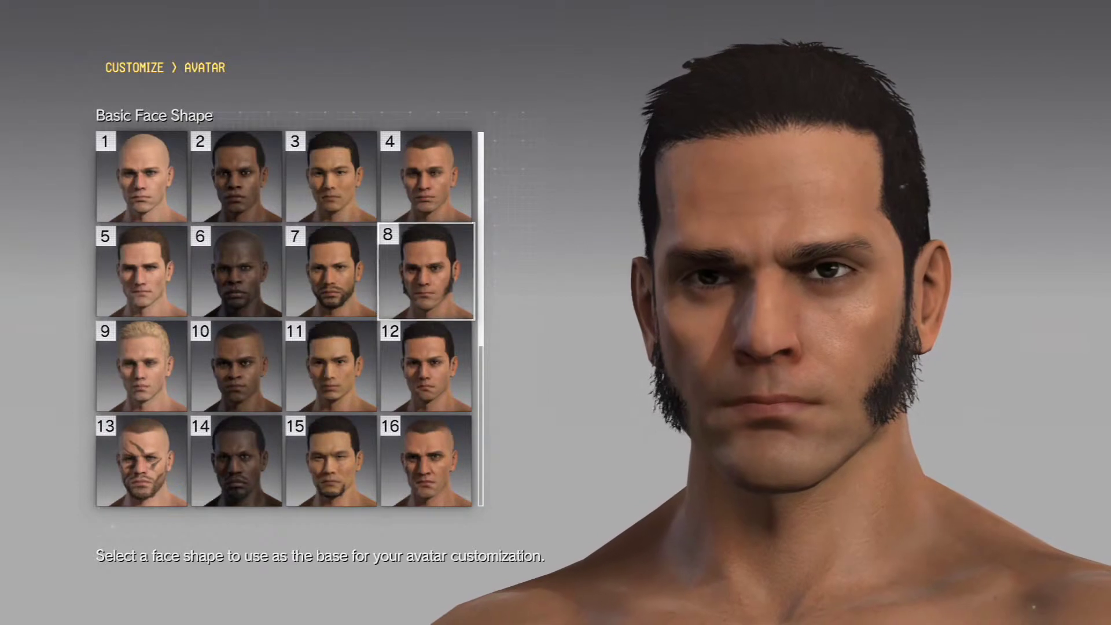
key("Up")
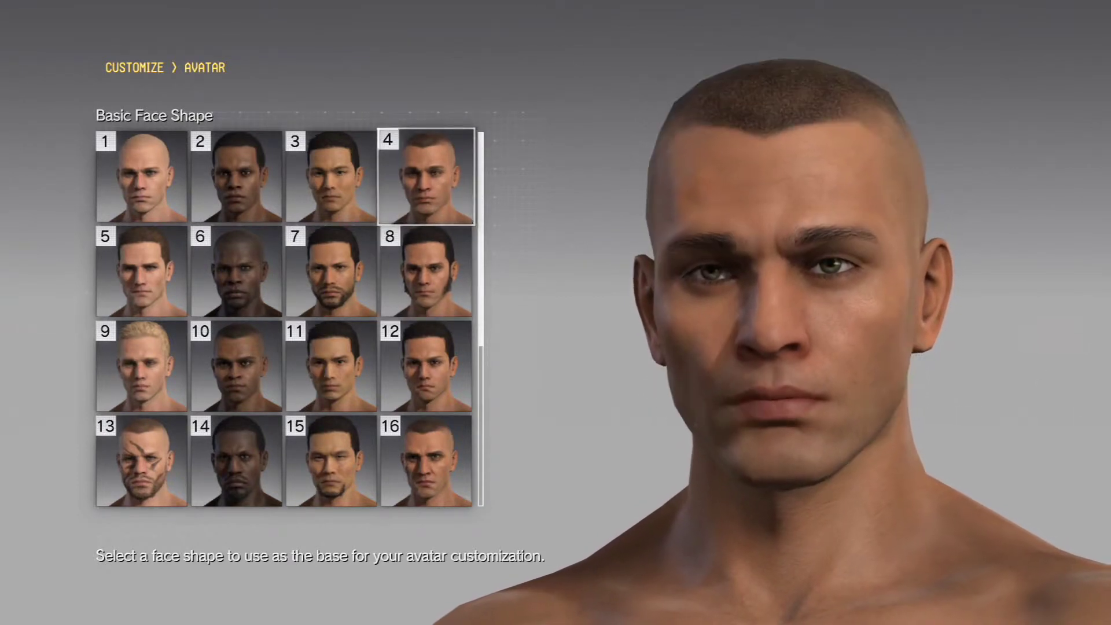
key("Left")
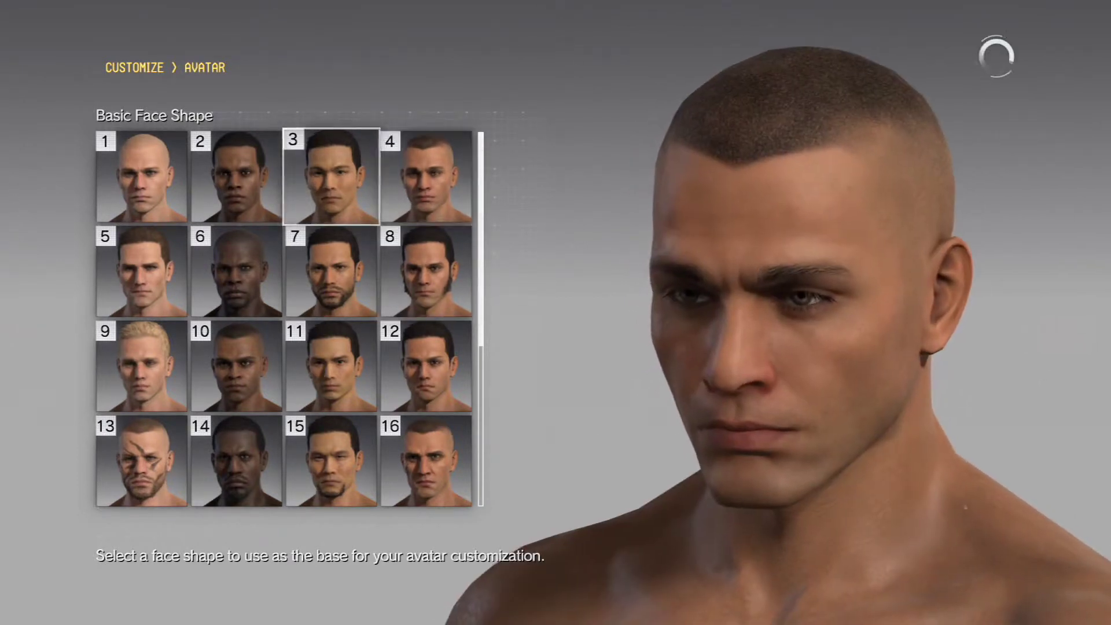
key("Left")
key("Left")
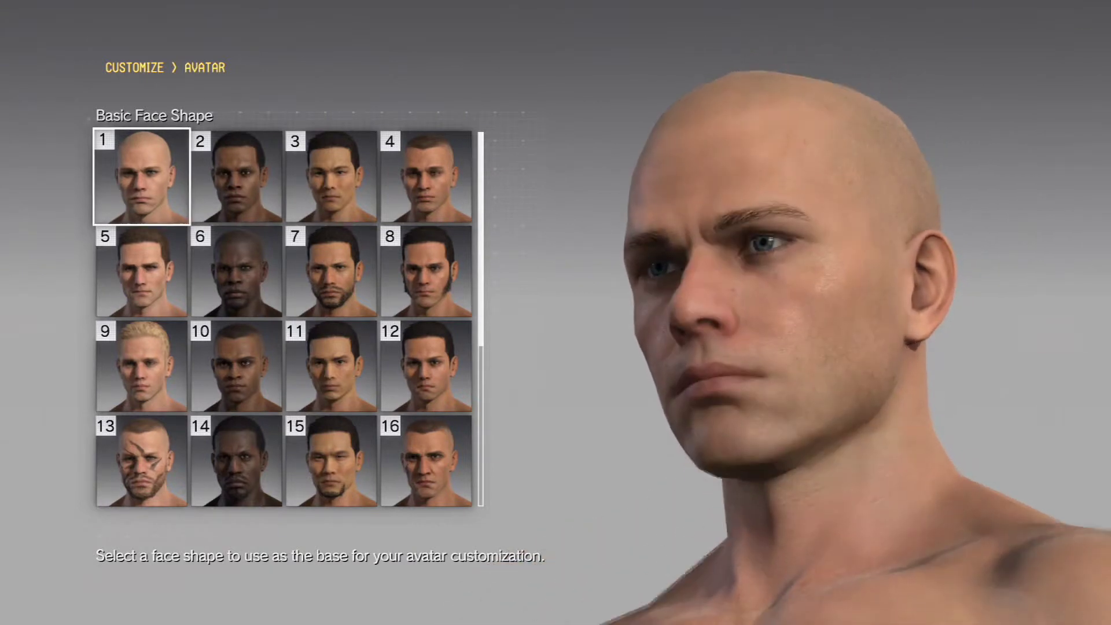
key("Return")
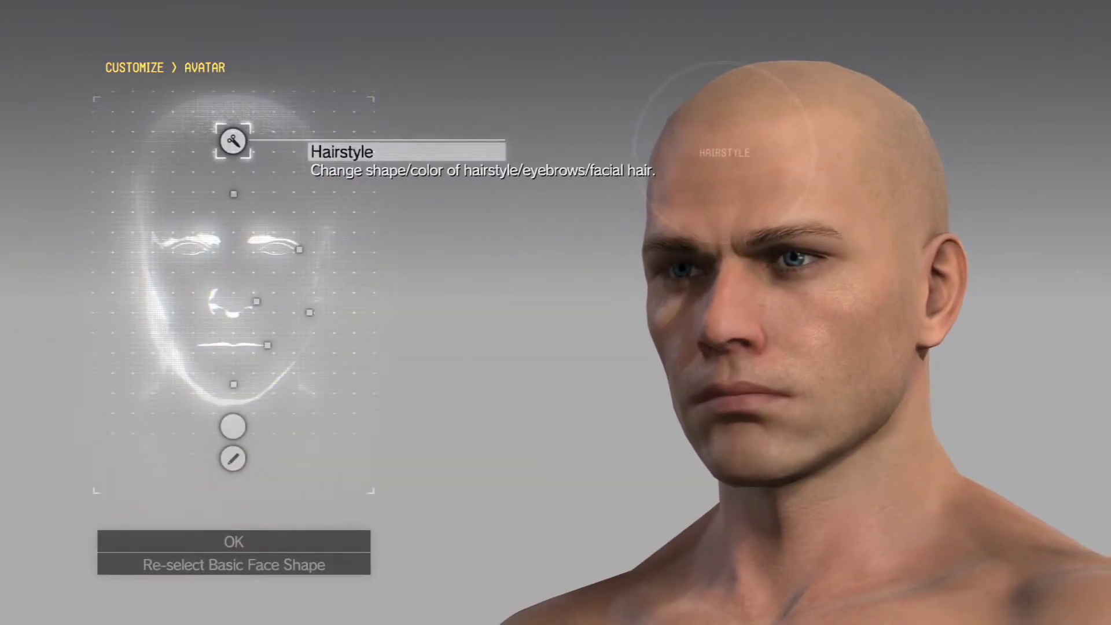
- Open the Brow parameters and max Brow Edge Position and Eyebrow Peak Position at 5
key("Down")
key("Down")
key("Up")
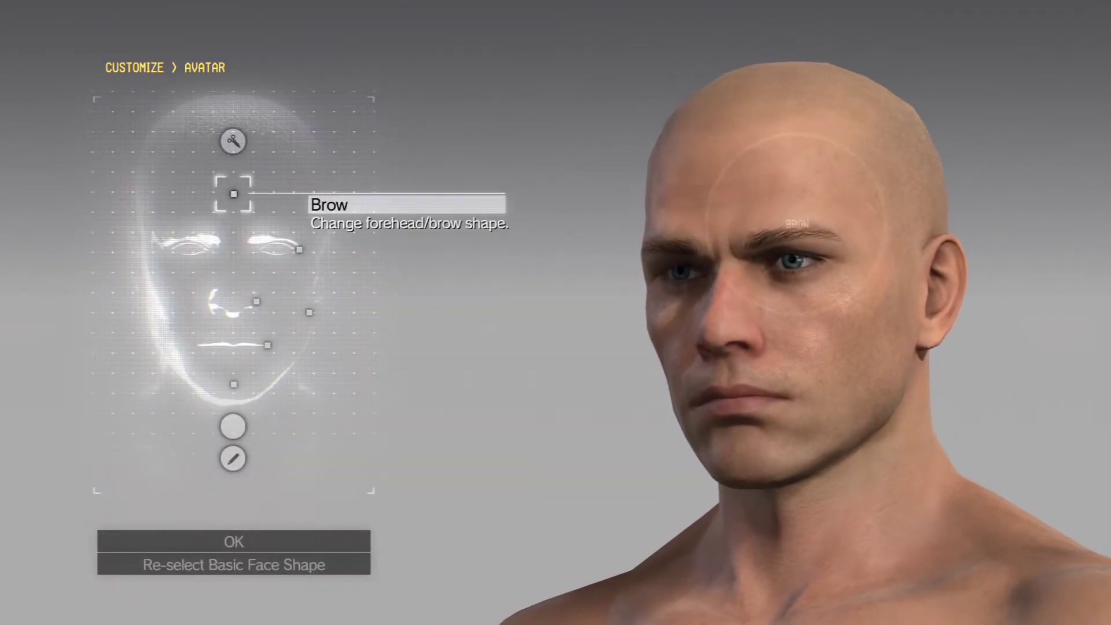
key("Return")
key("Down")
key("Right")
key("Right")
key("Right")
key("Right")
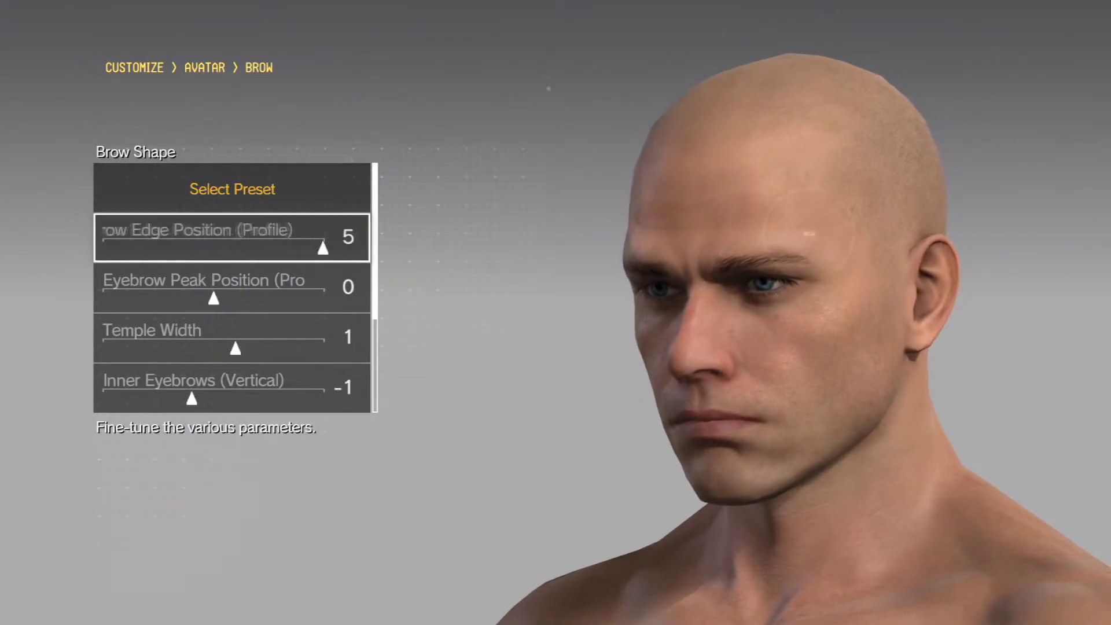
key("Down")
key("Right")
key("Right")
key("Right")
key("Right")
key("Down")
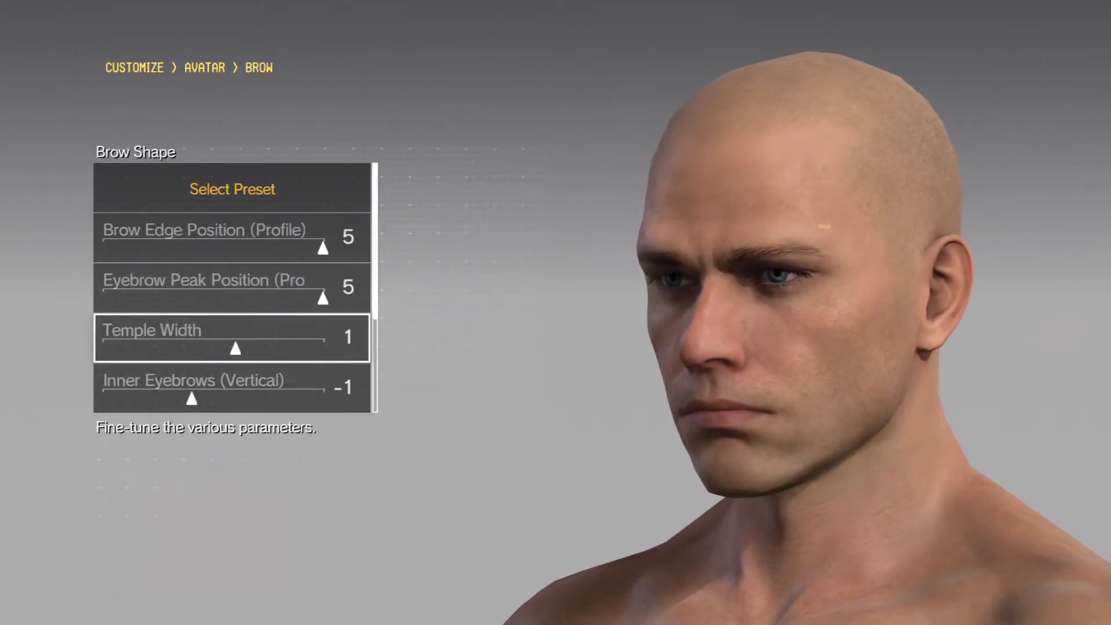
- Max Temple Width, the vertical eyebrow settings and Distance Between Eyebrows at 5, then leave Brow
key("Down")
key("Right")
key("Right")
key("Right")
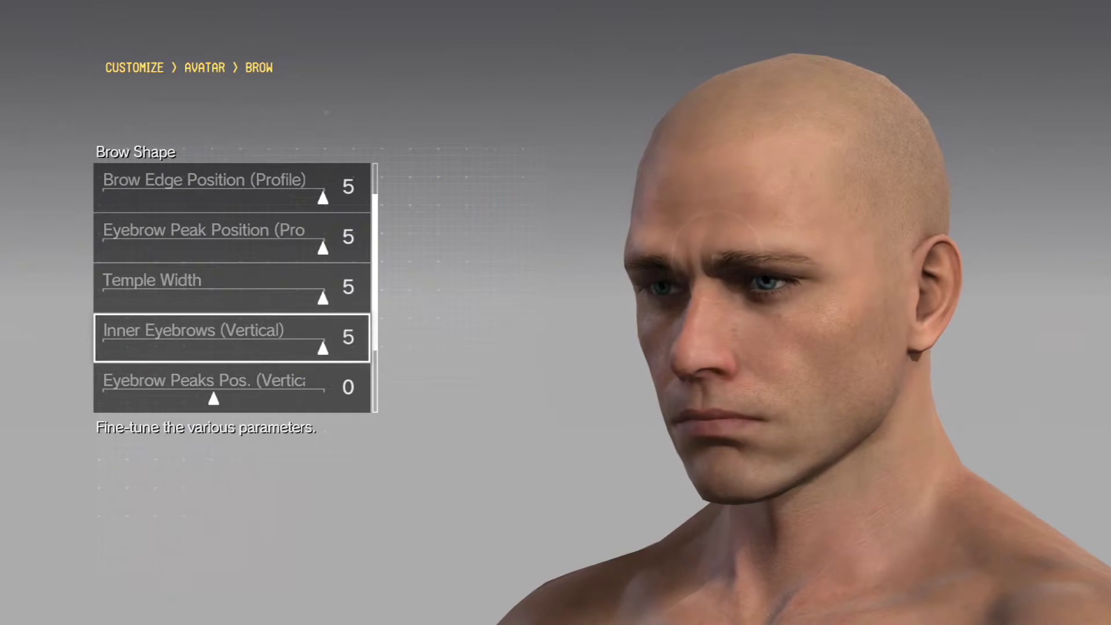
key("Down")
key("Right")
key("Right")
key("Right")
key("Down")
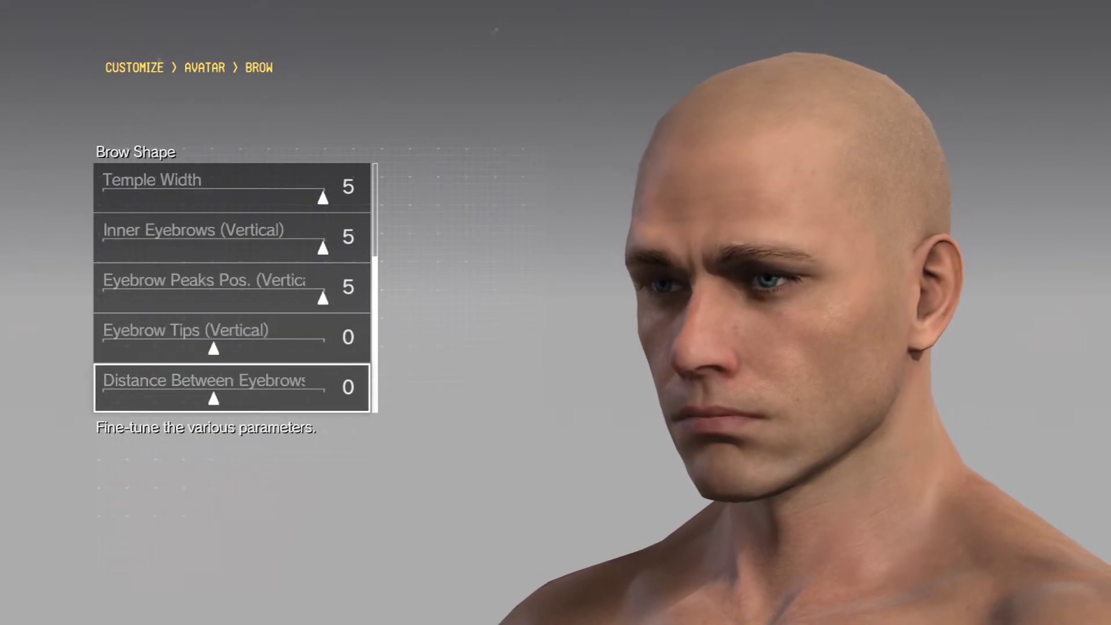
key("Right")
key("Up")
key("Right")
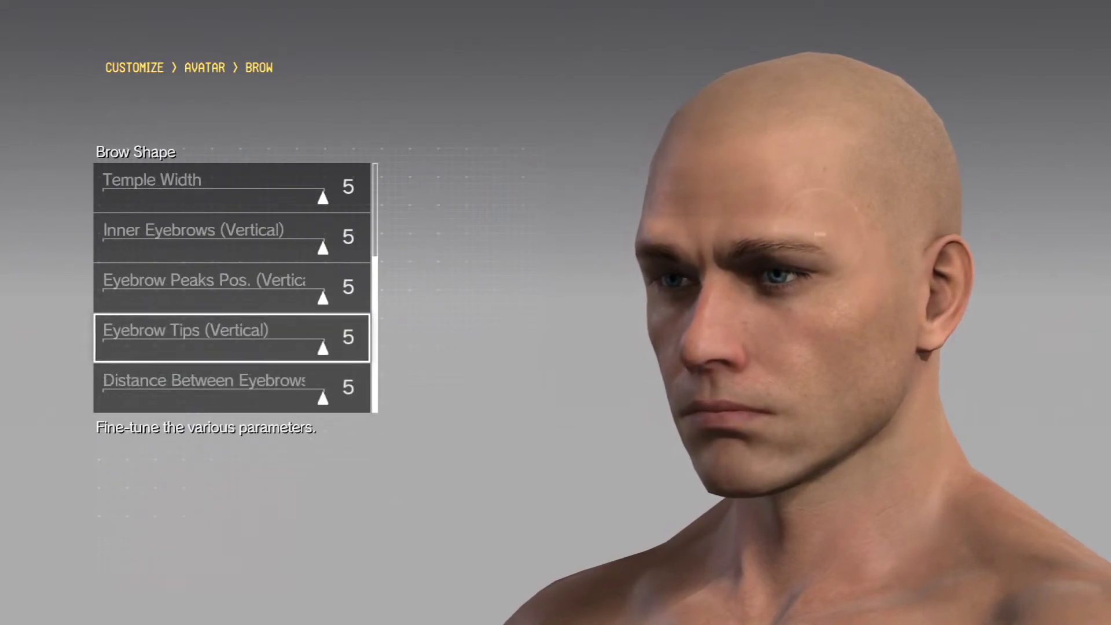
key("Down")
key("Down")
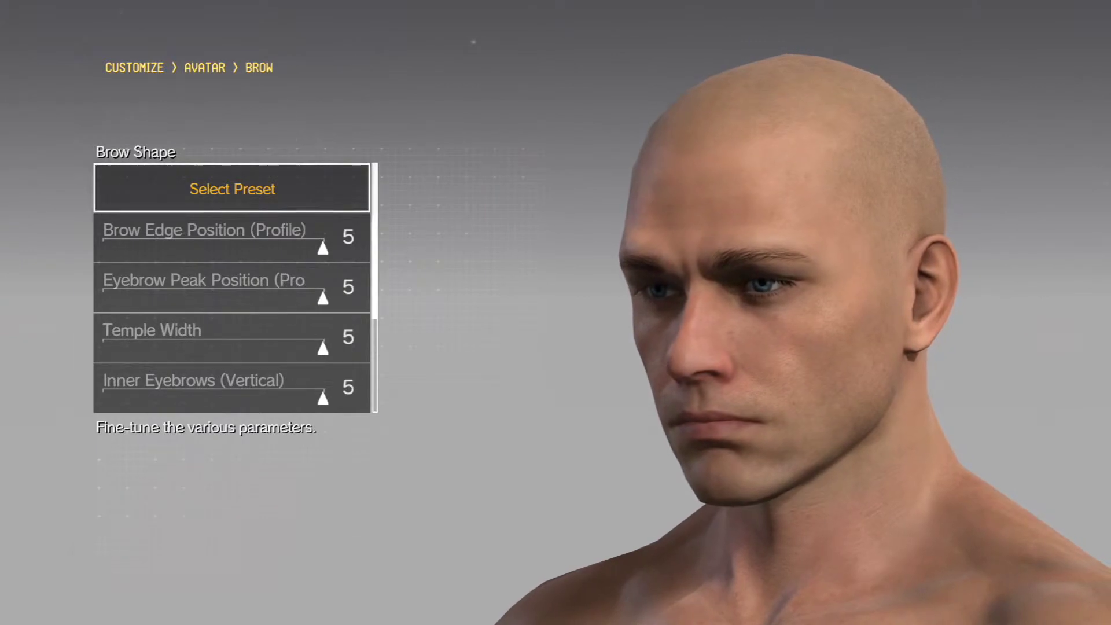
key("Escape")
key("Down")
- Set eye shape Type 7, max the eye position sliders and set under-eye circles to -5
key("Return")
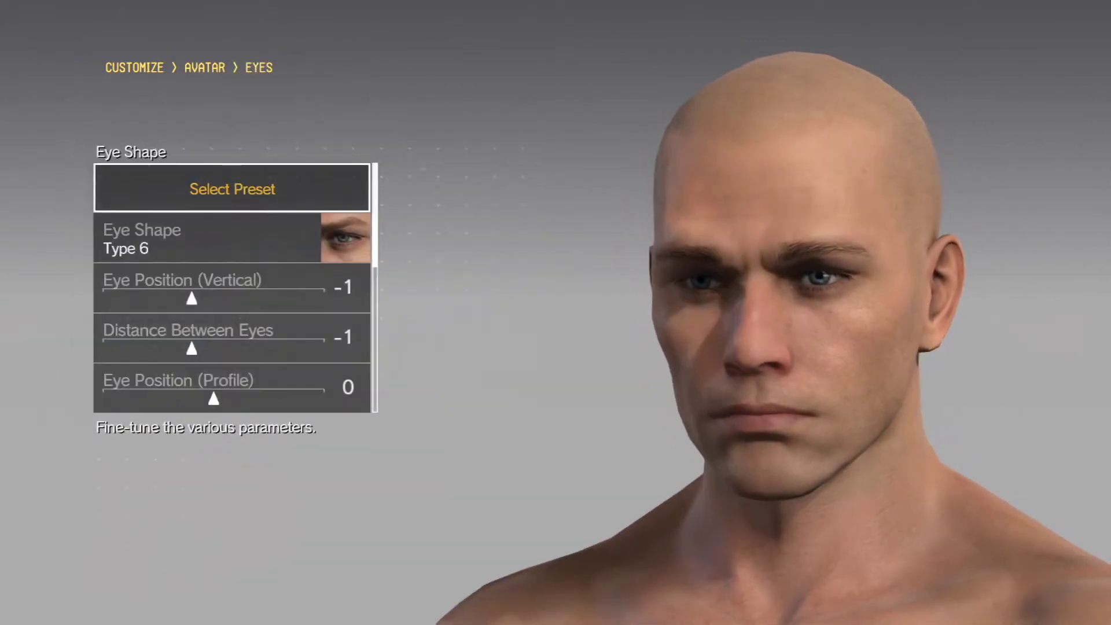
key("Down")
key("Return")
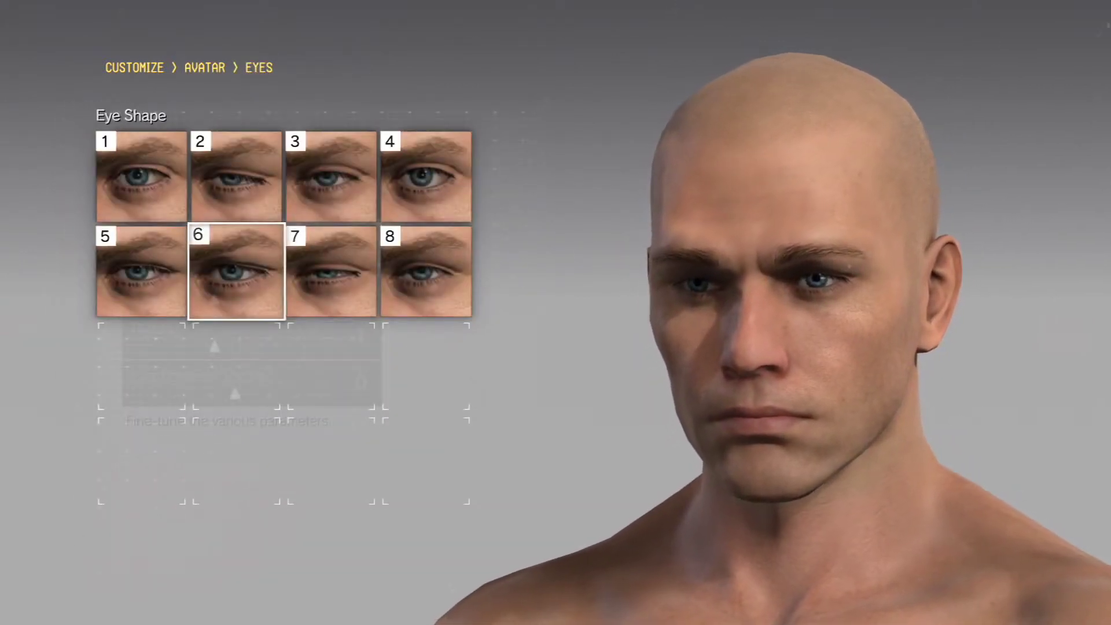
key("Right")
key("Return")
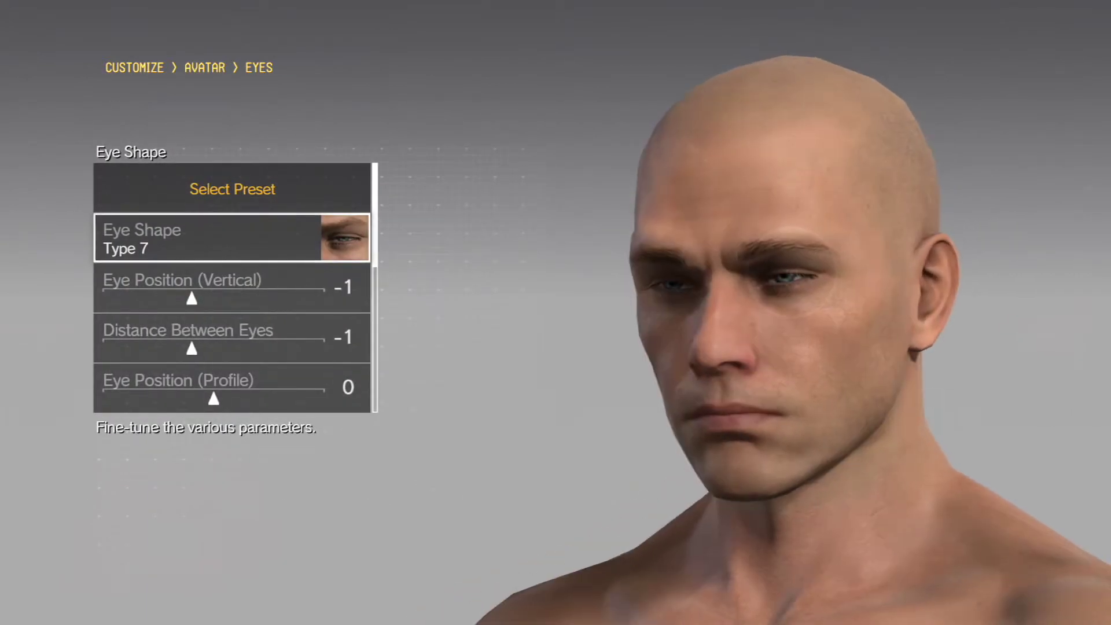
key("Down")
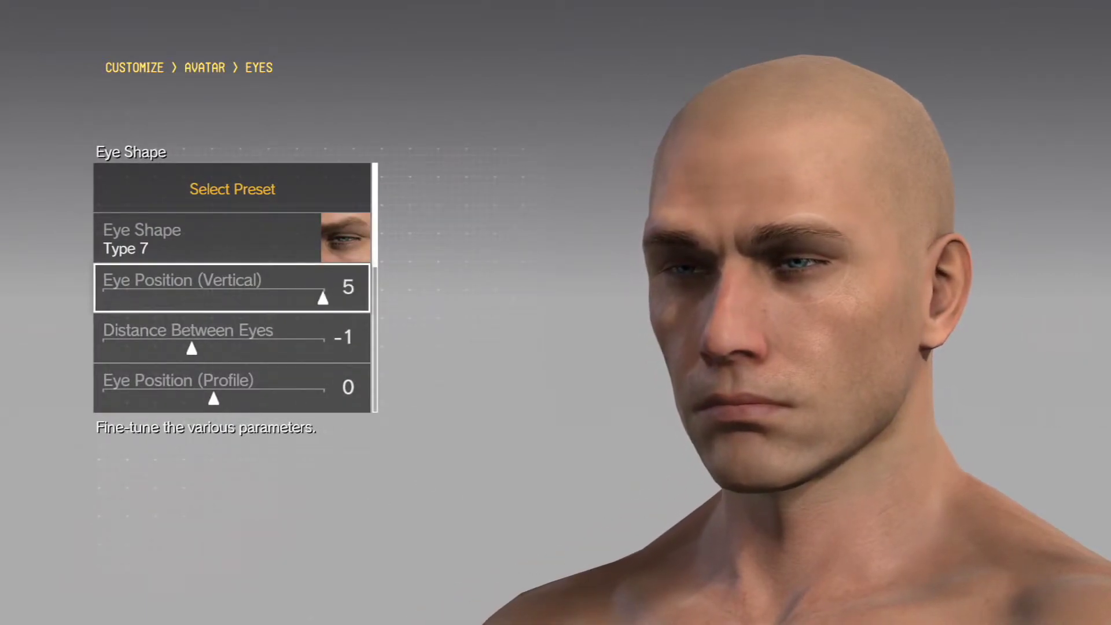
key("Down")
key("Down")
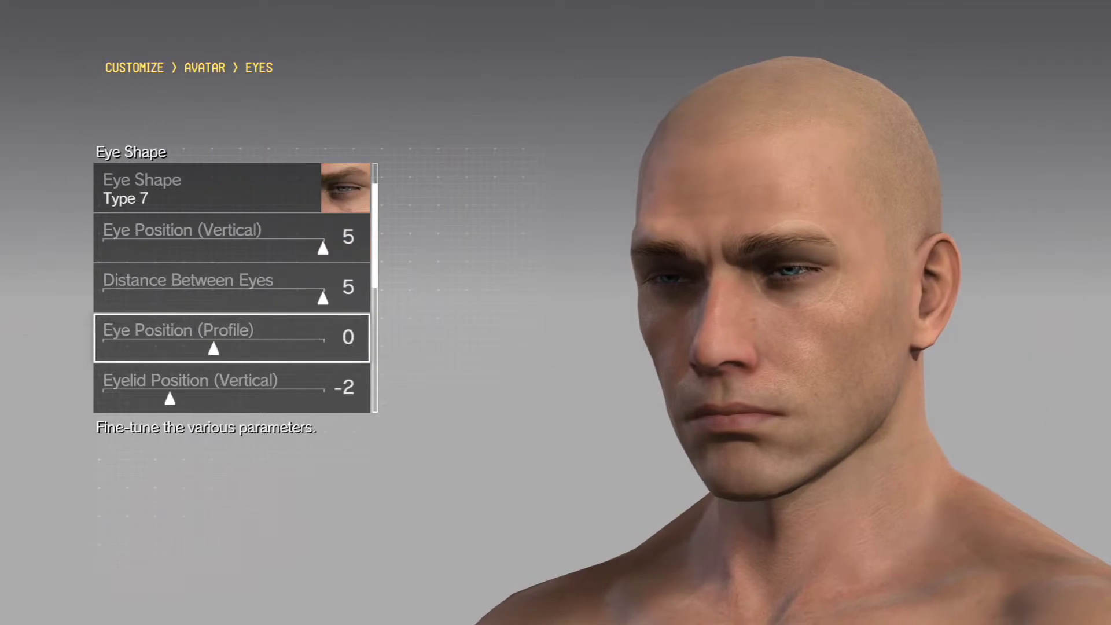
key("Down")
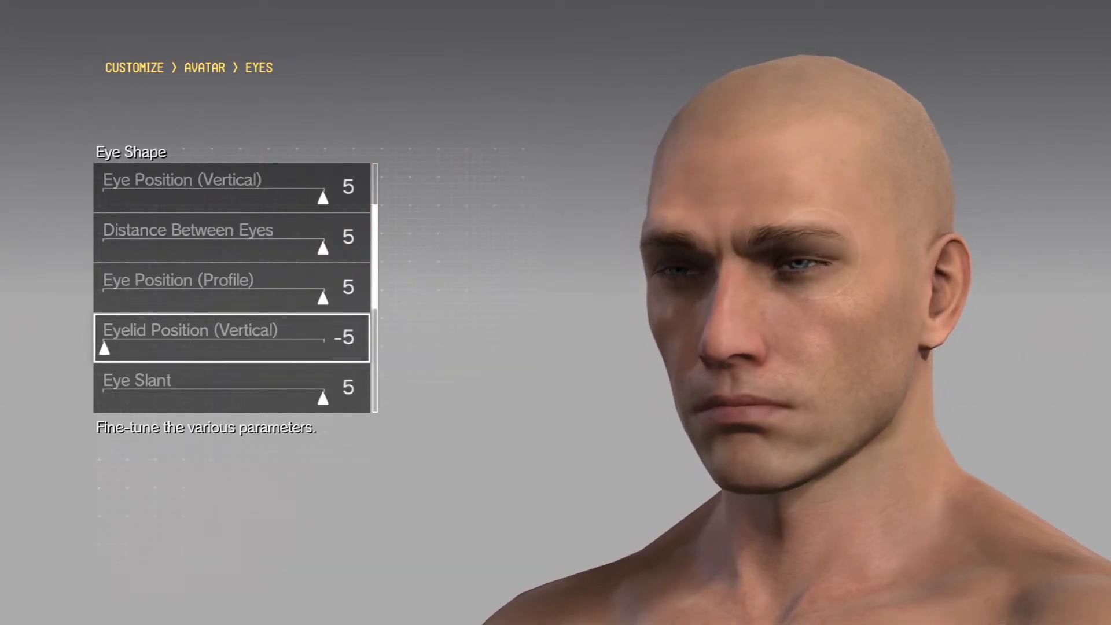
key("Down")
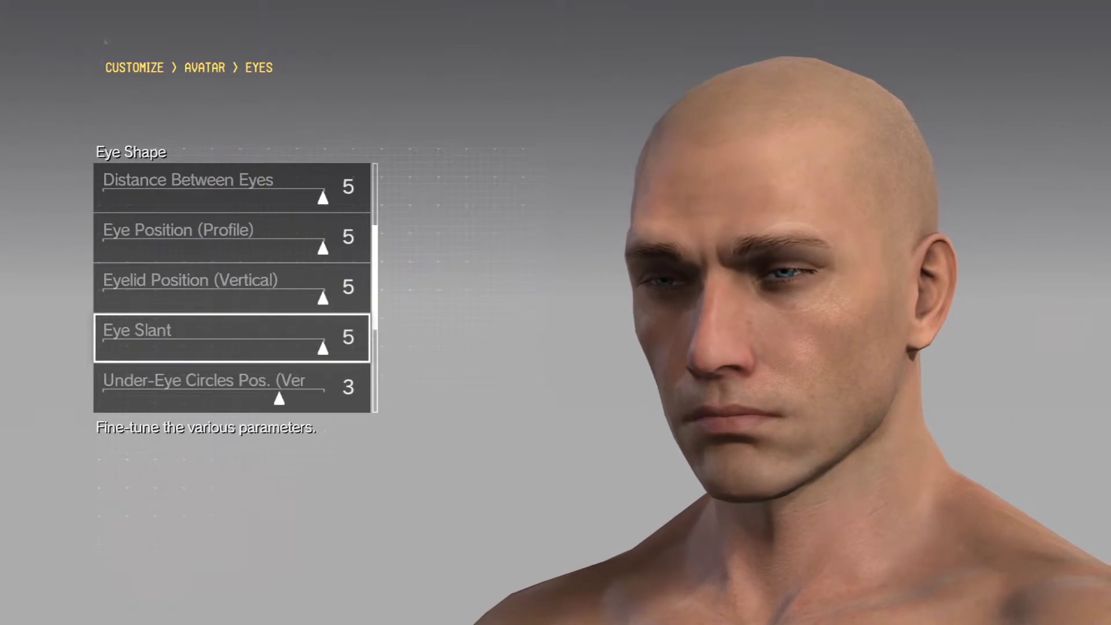
key("Down")
key("Right")
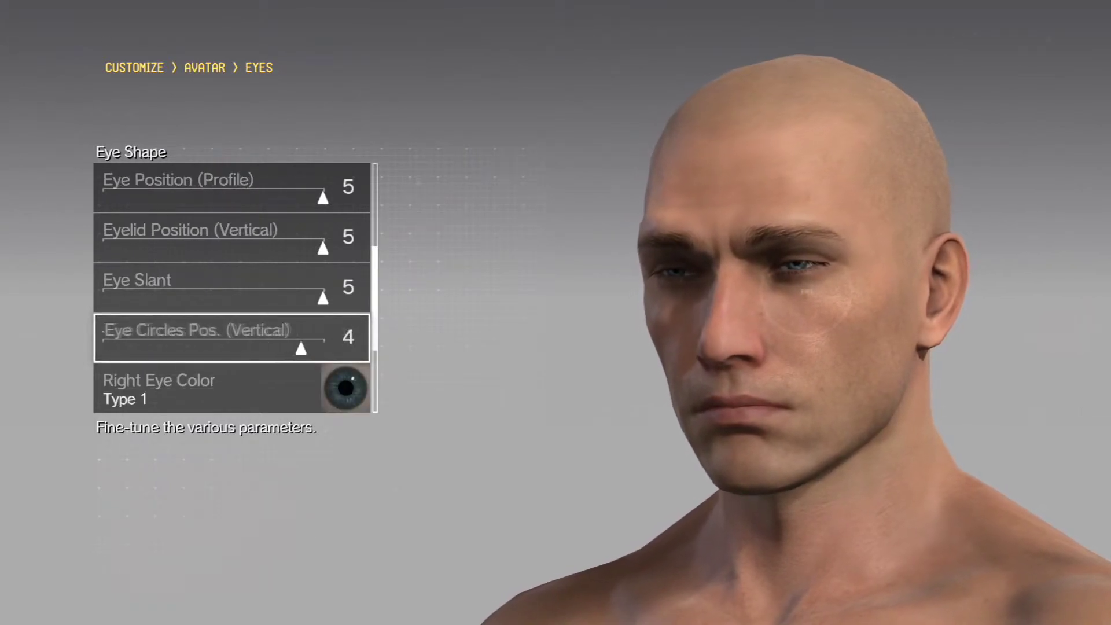
- Set both the right and left eye colours to Type 8
key("Down")
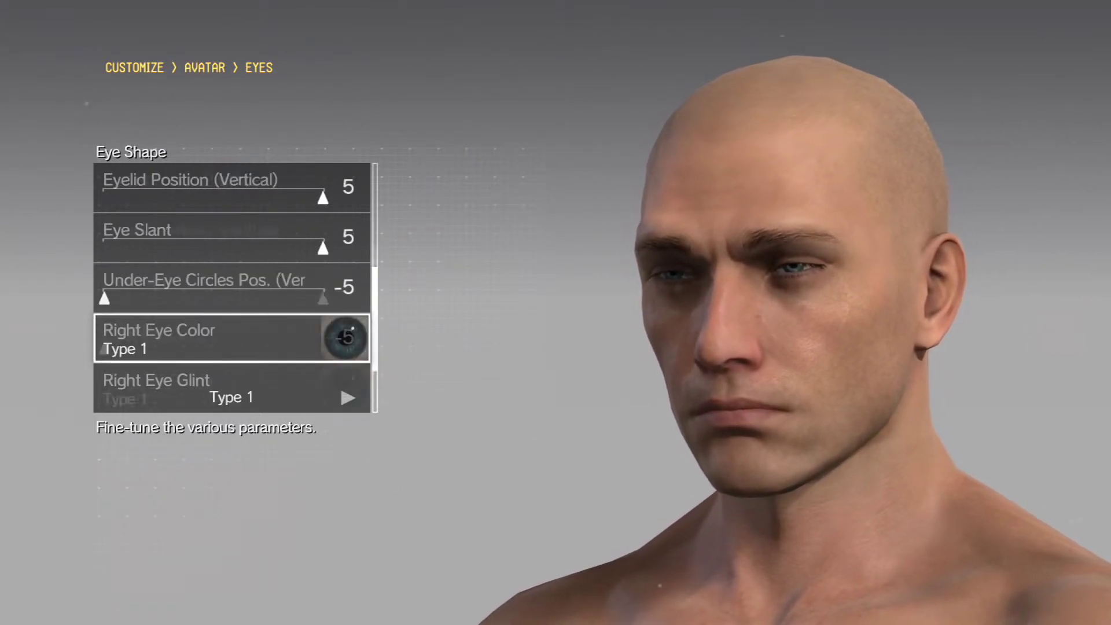
key("Return")
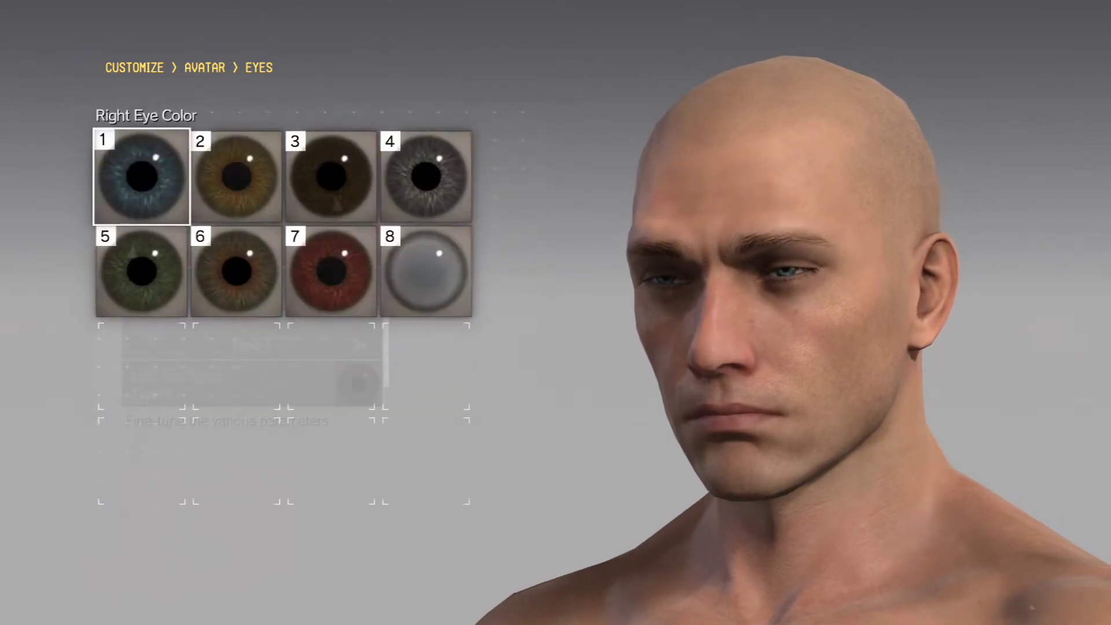
key("Down")
key("Right")
key("Right")
key("Right")
key("Return")
key("Down")
key("Down")
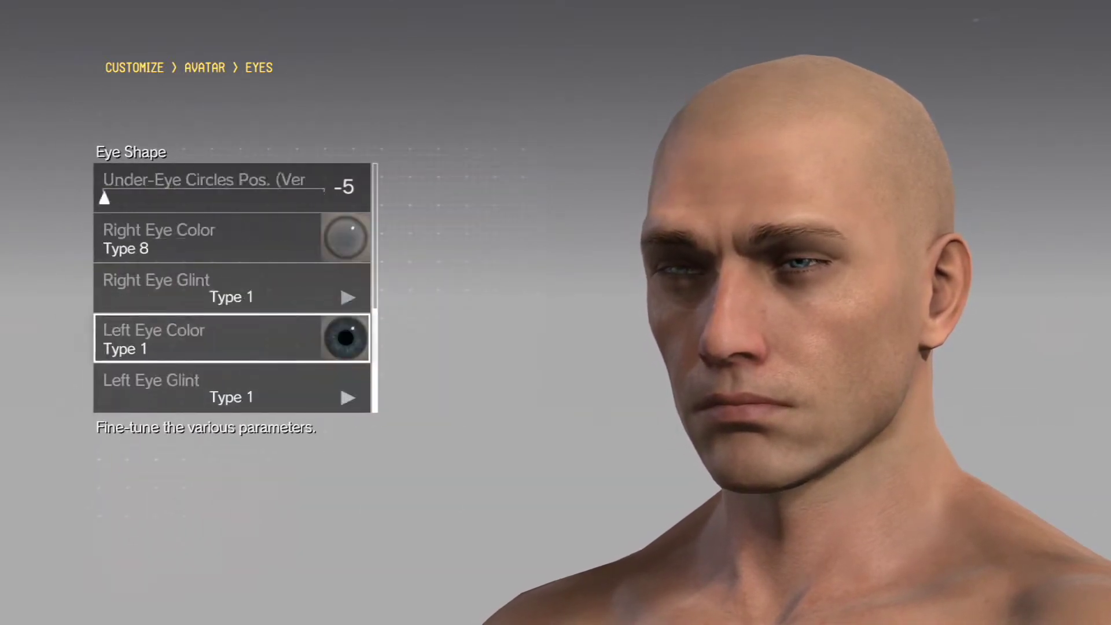
key("Return")
key("Right")
key("Right")
key("Right")
key("Down")
key("Return")
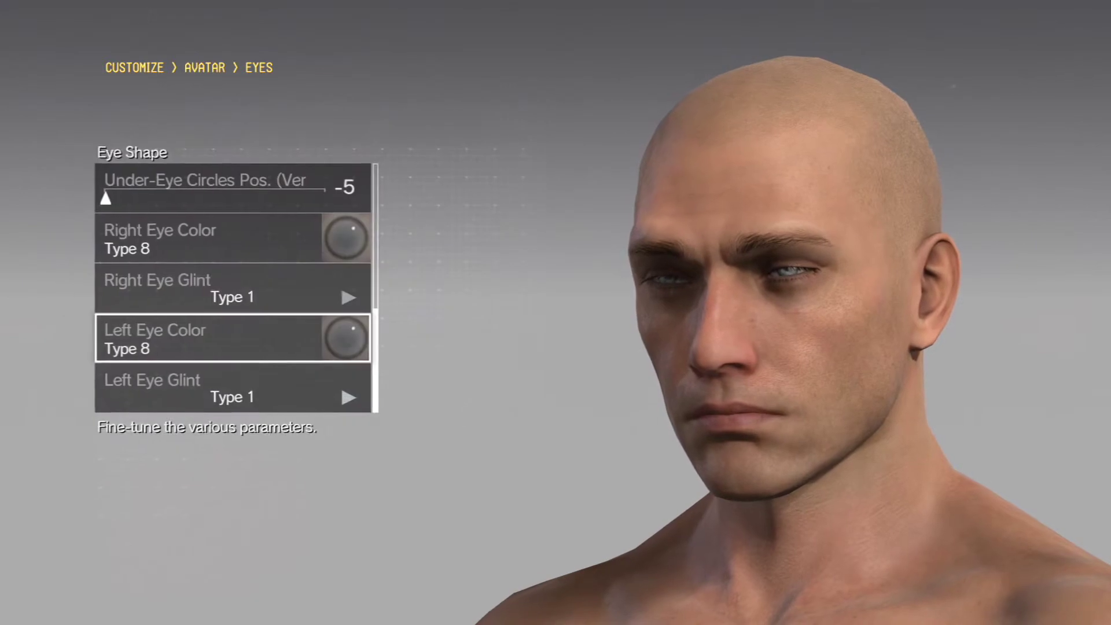
- Leave the eye settings for the face-part overview
key("Down")
key("Down")
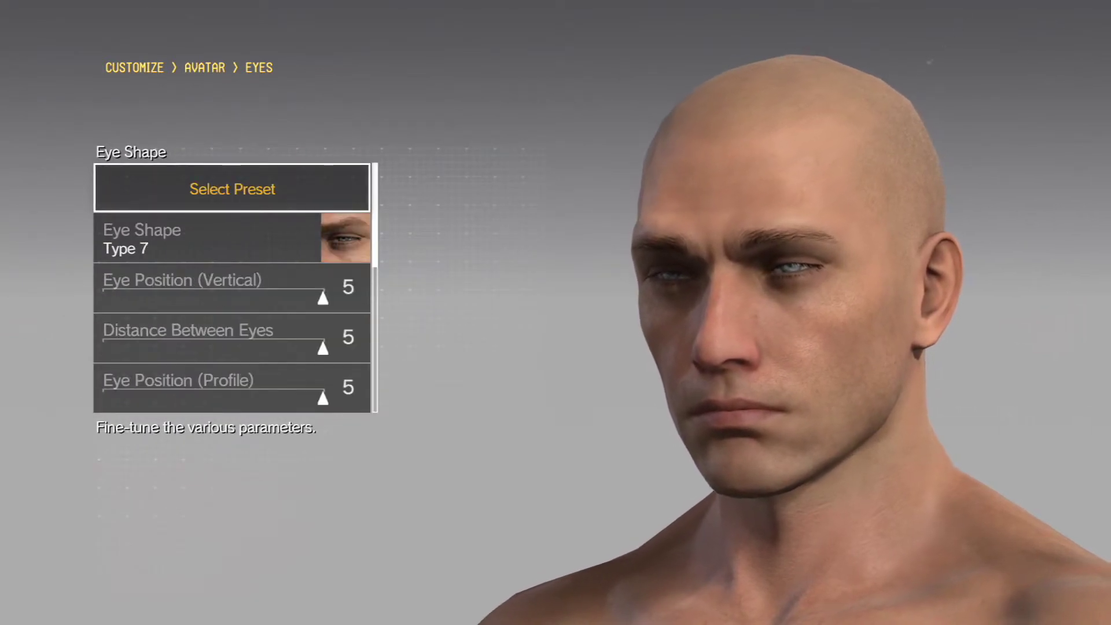
key("Escape")
key("Down")
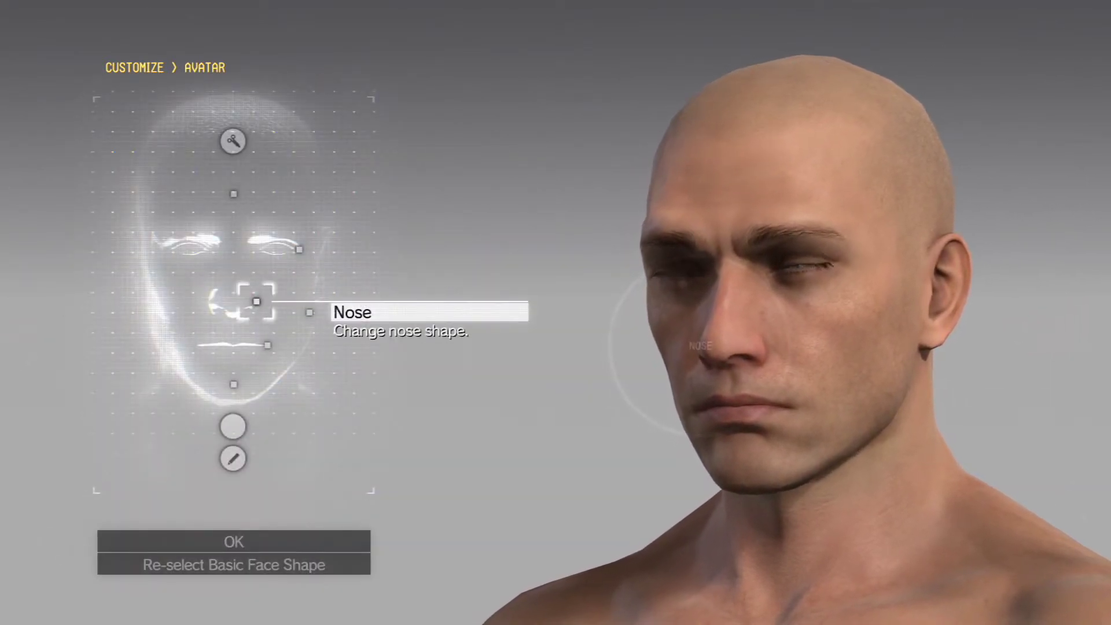
- Lower Nose Prominence to -5 and Upper Nose Prominence, and raise Upper Nose Width
key("Return")
key("Down")
key("Left")
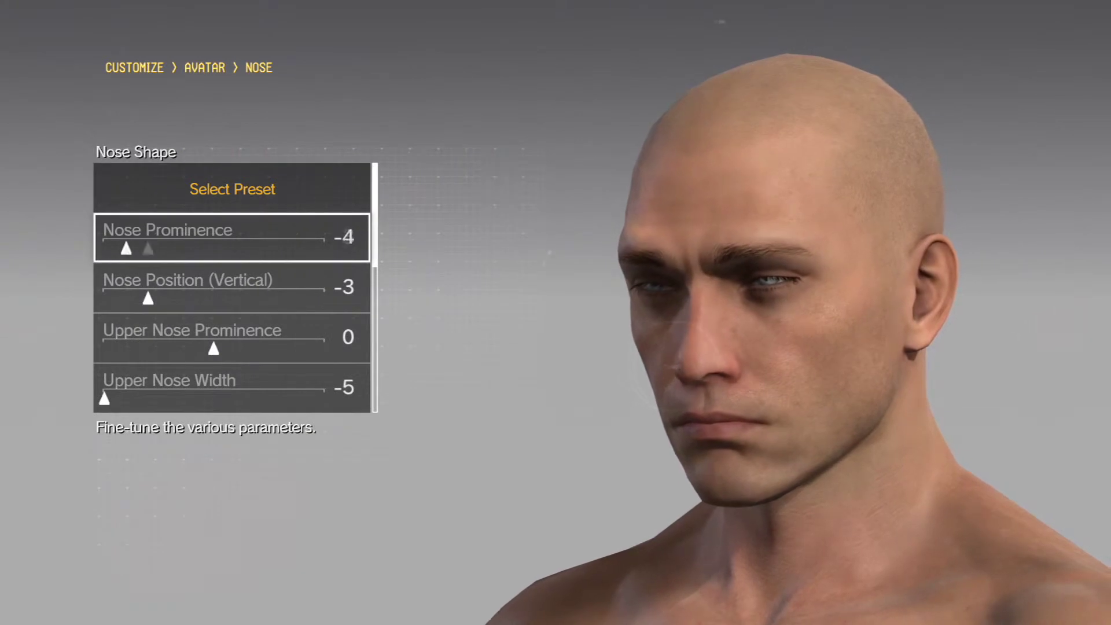
key("Down")
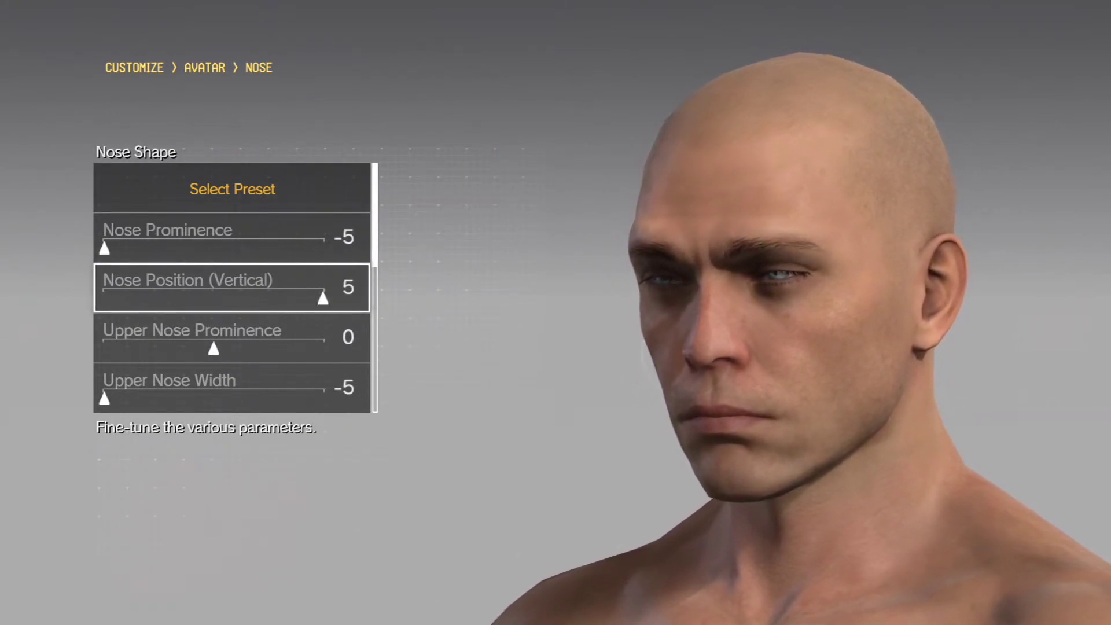
key("Down")
key("Left")
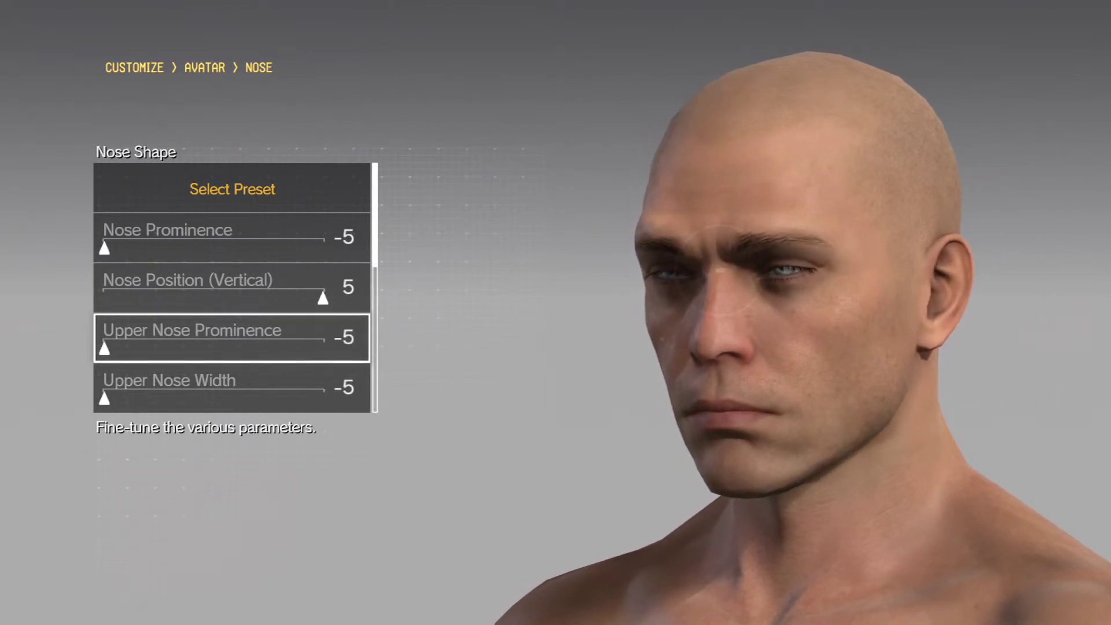
key("Down")
key("Right")
- Go through the bridge and tip settings, setting Nostril Position (Vertical) to 5 and widening the nostrils
key("Down")
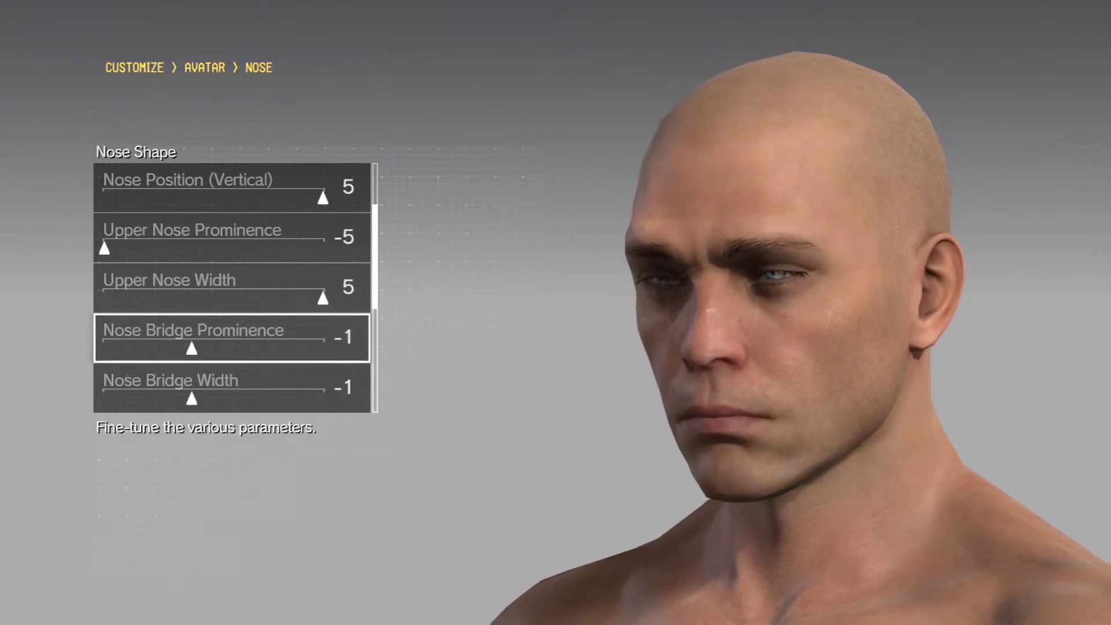
key("Down")
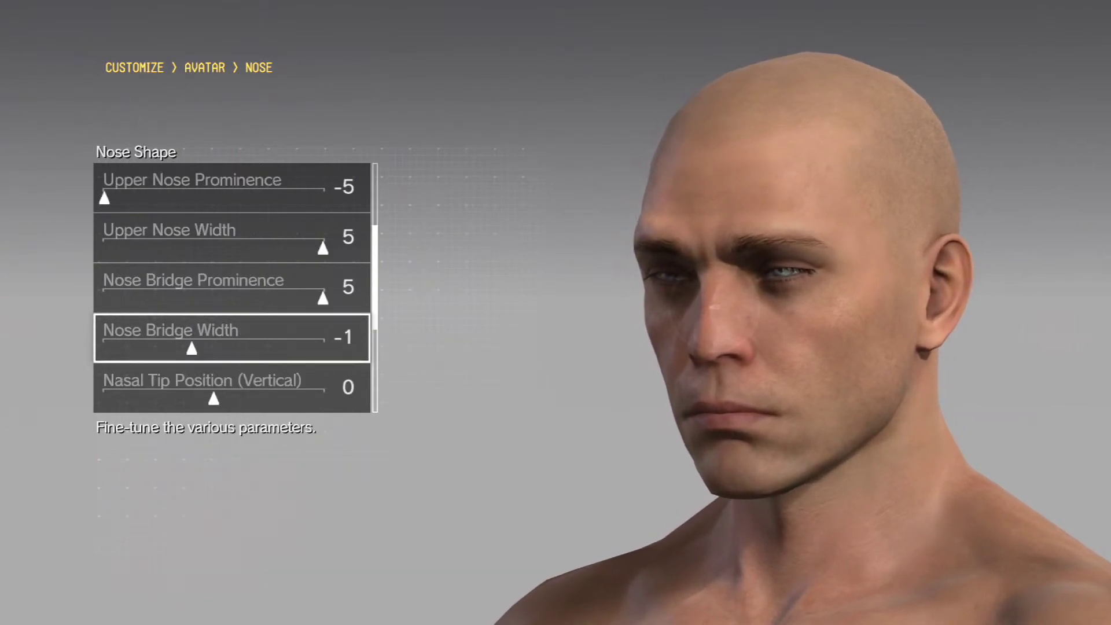
key("Down")
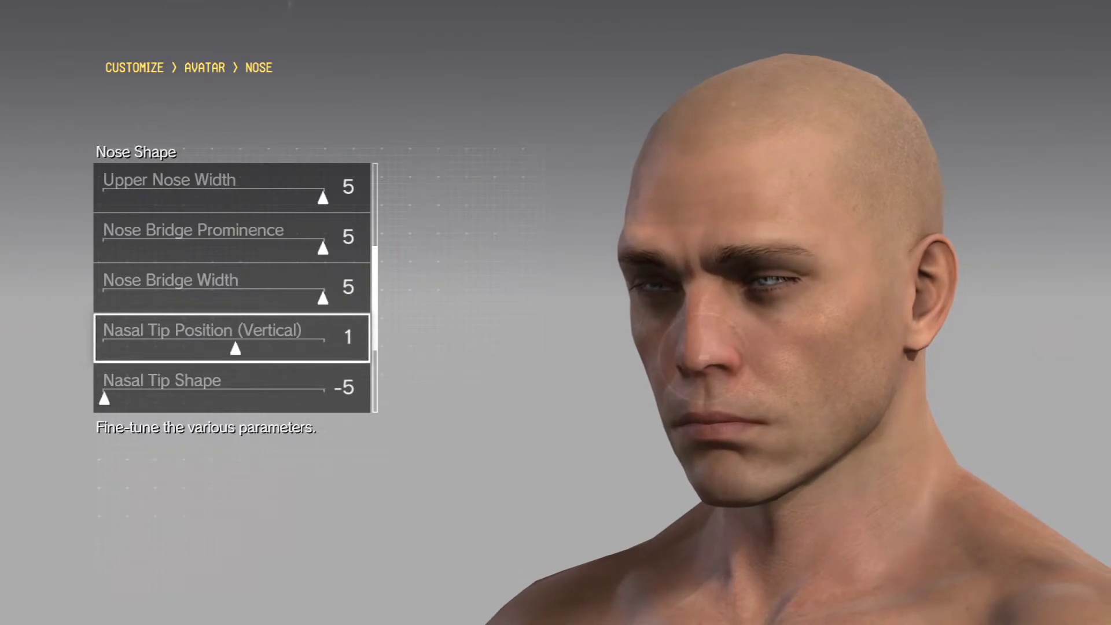
key("Down")
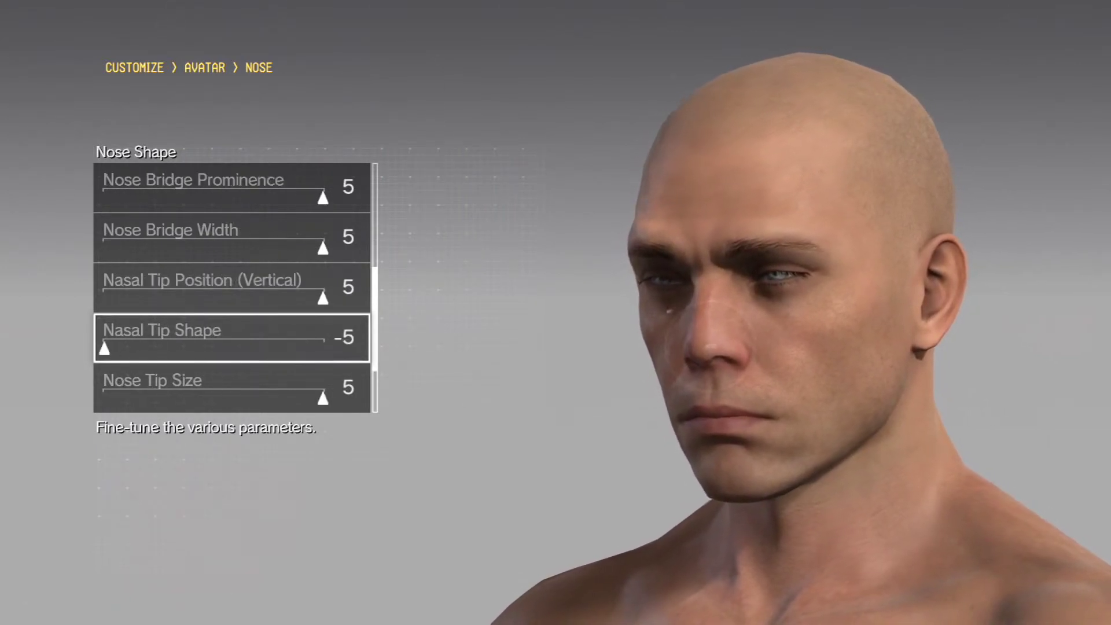
key("Down")
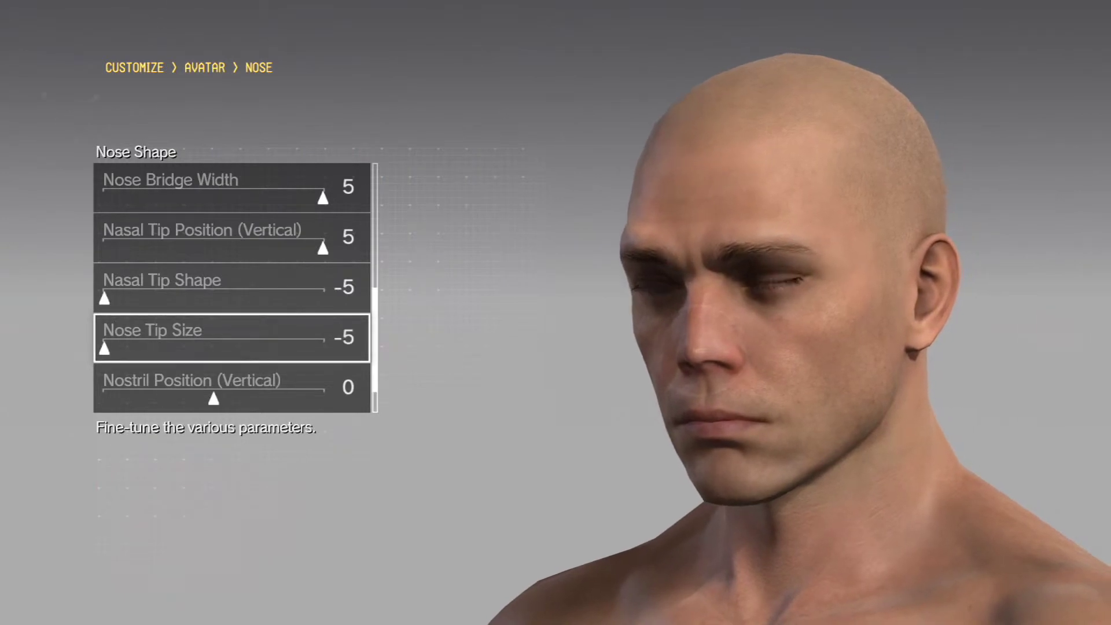
key("Down")
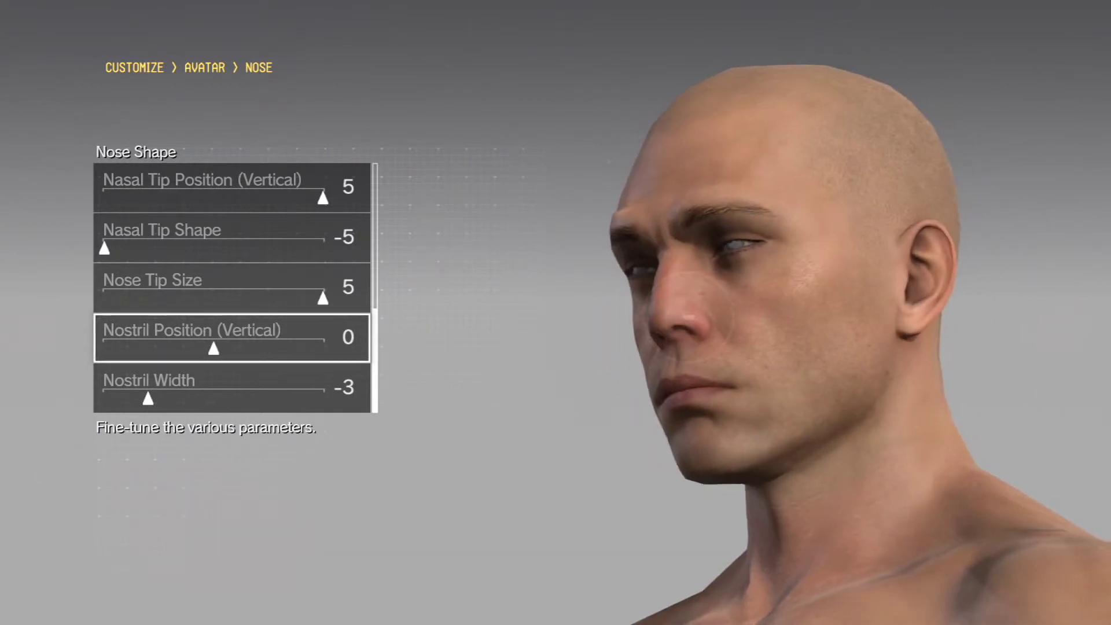
key("Right")
key("Right")
key("Right")
key("Right")
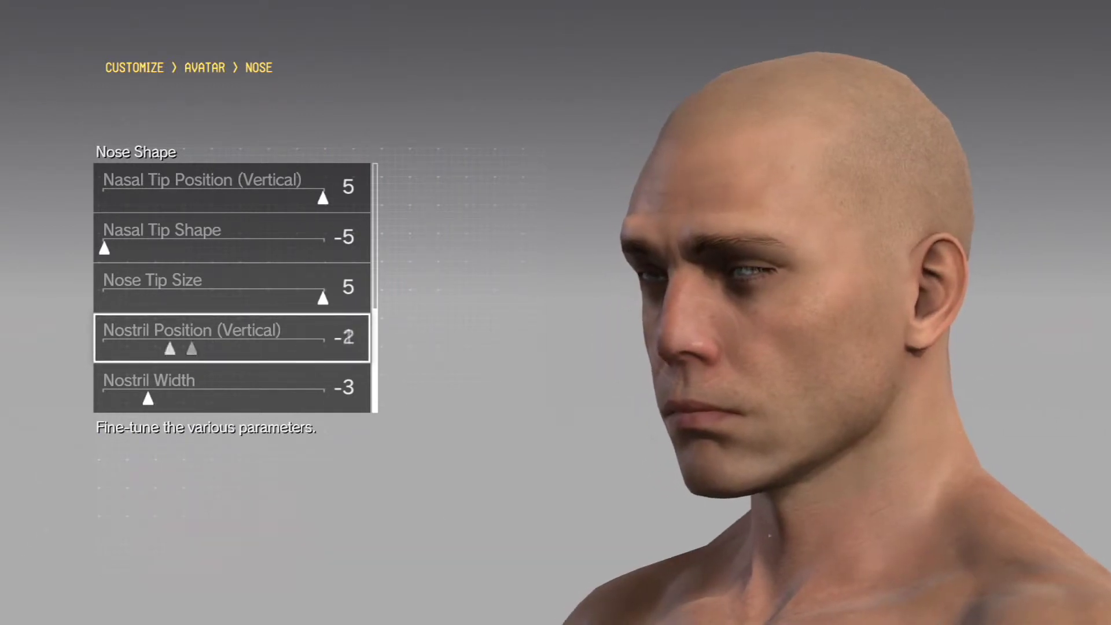
key("Down")
key("Up")
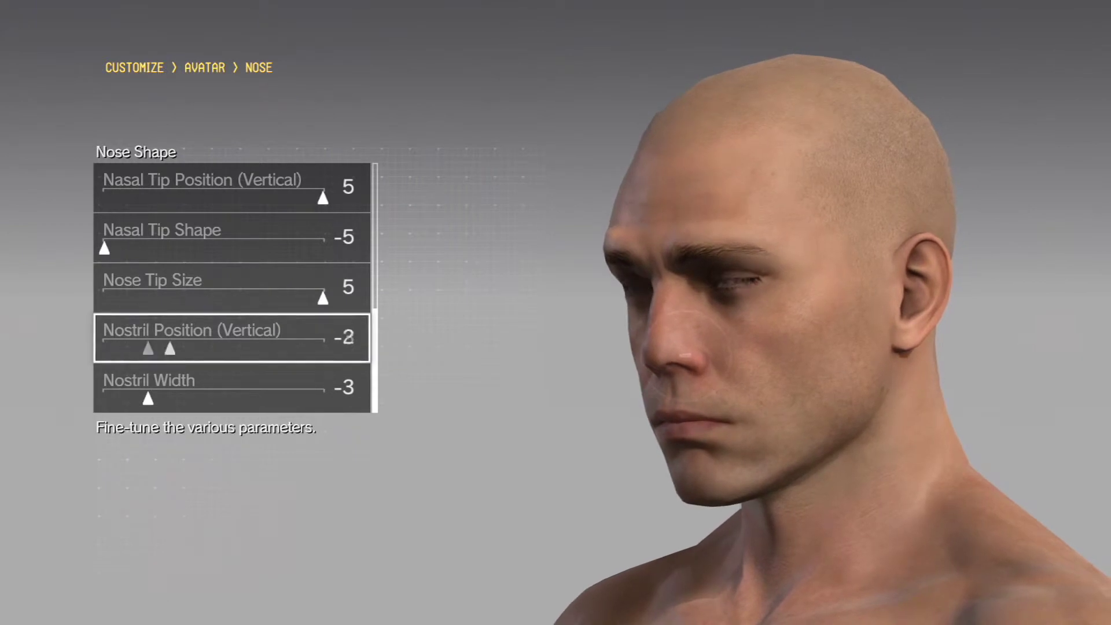
key("Down")
key("Right")
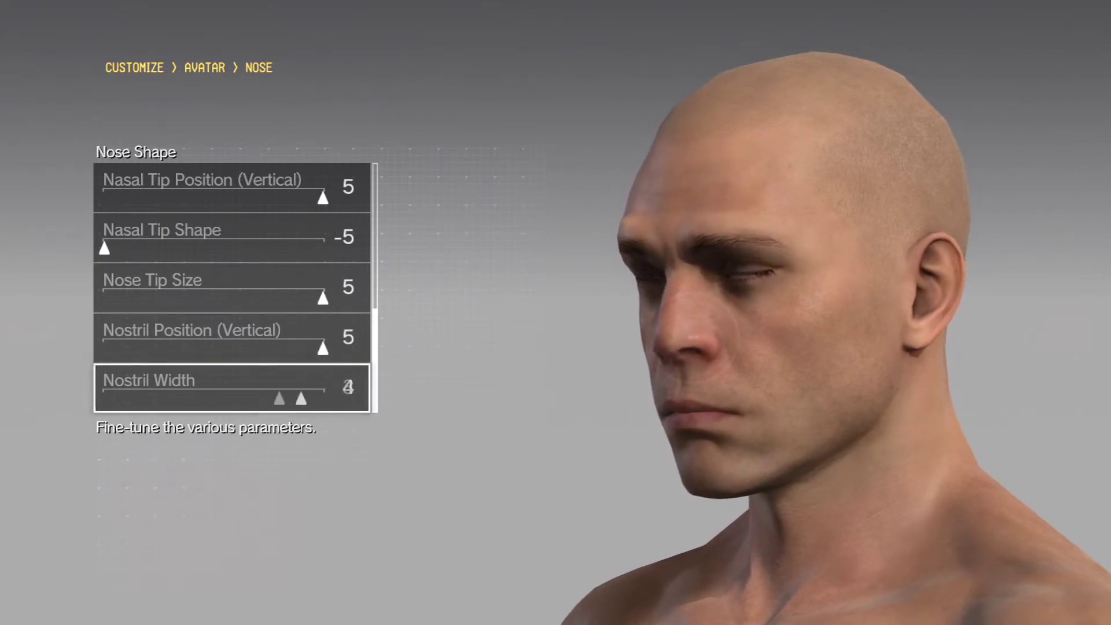
- Leave the nose settings and move around the face-part overview
key("Up")
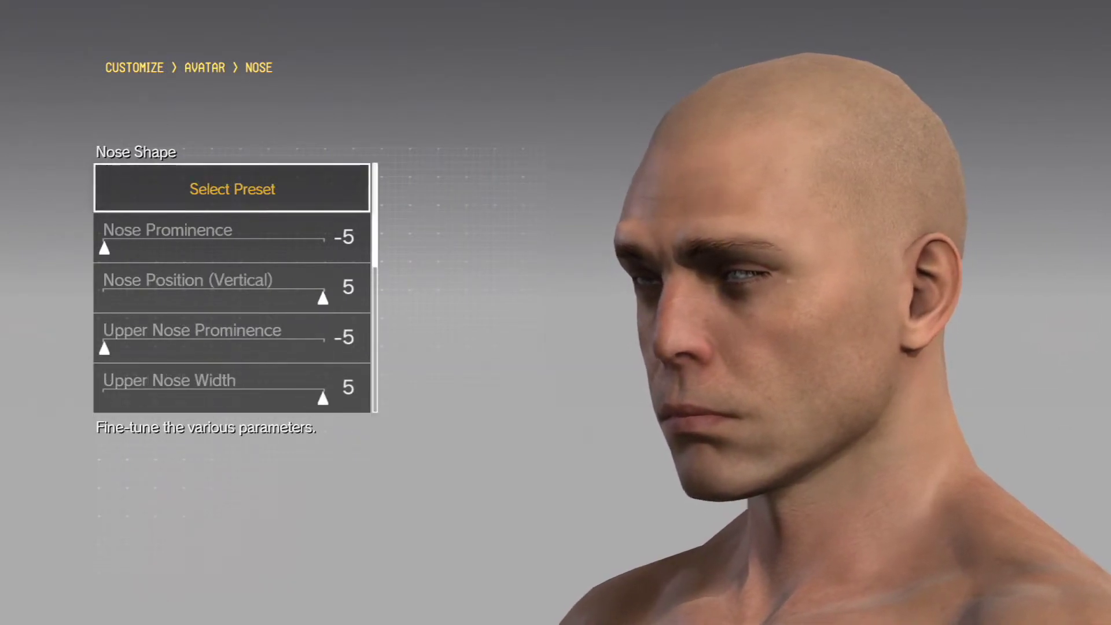
key("Return")
key("Escape")
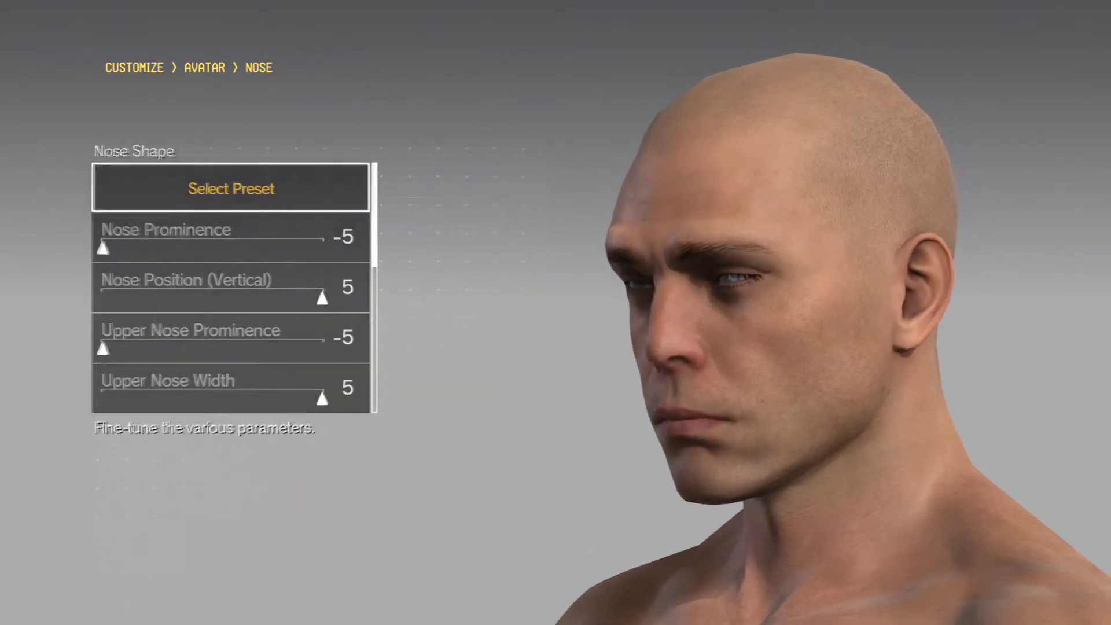
key("Escape")
key("Right")
key("Down")
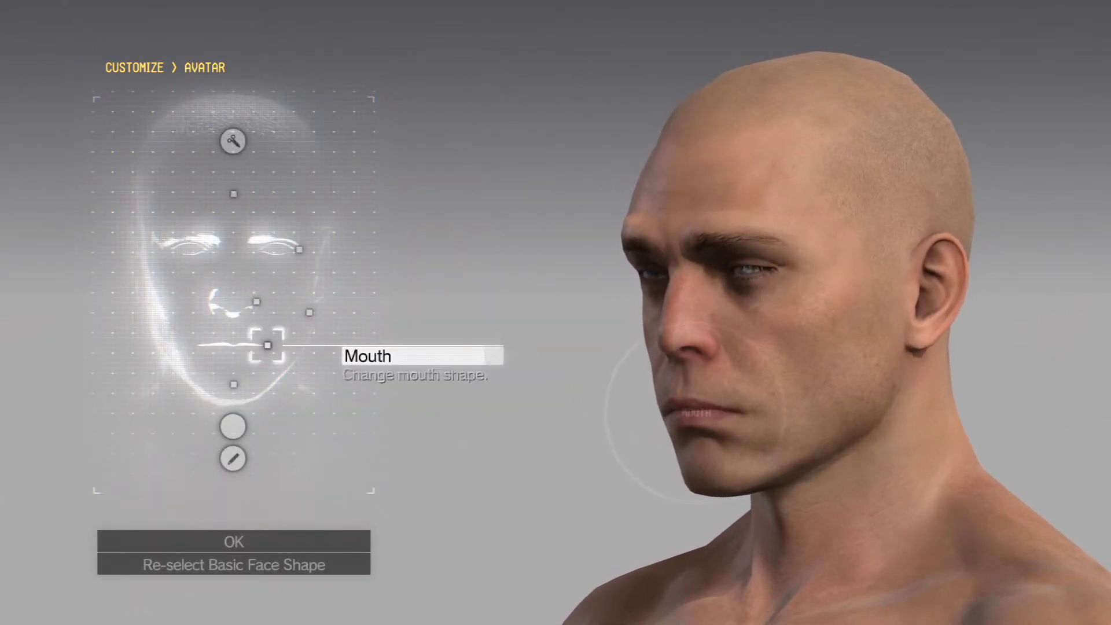
key("Down")
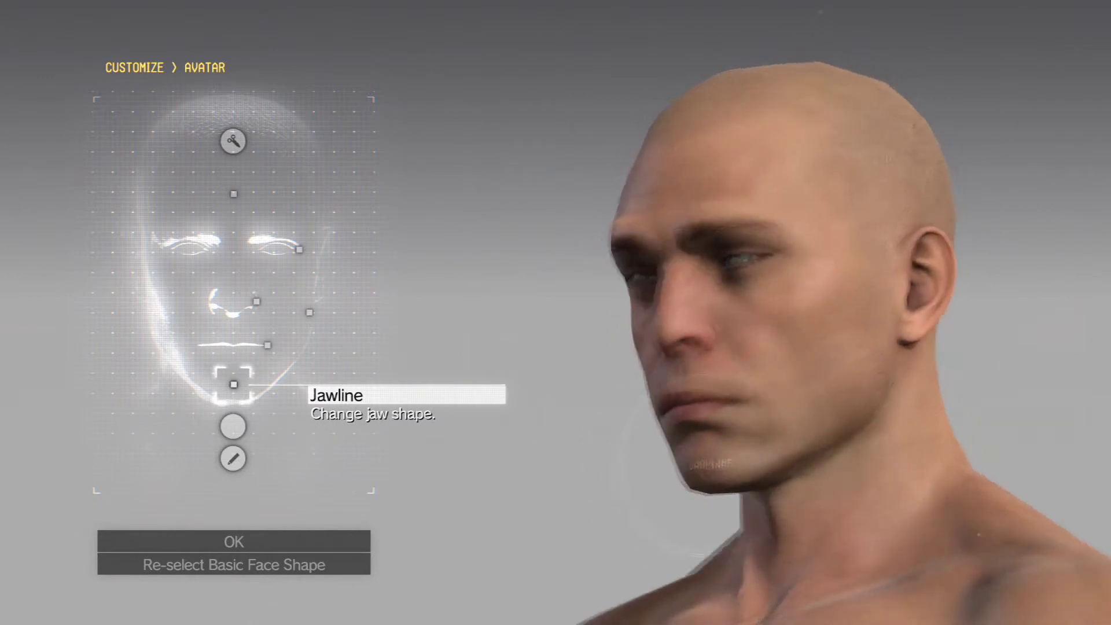
key("Up")
key("Up")
key("Up")
key("Up")
key("Up")
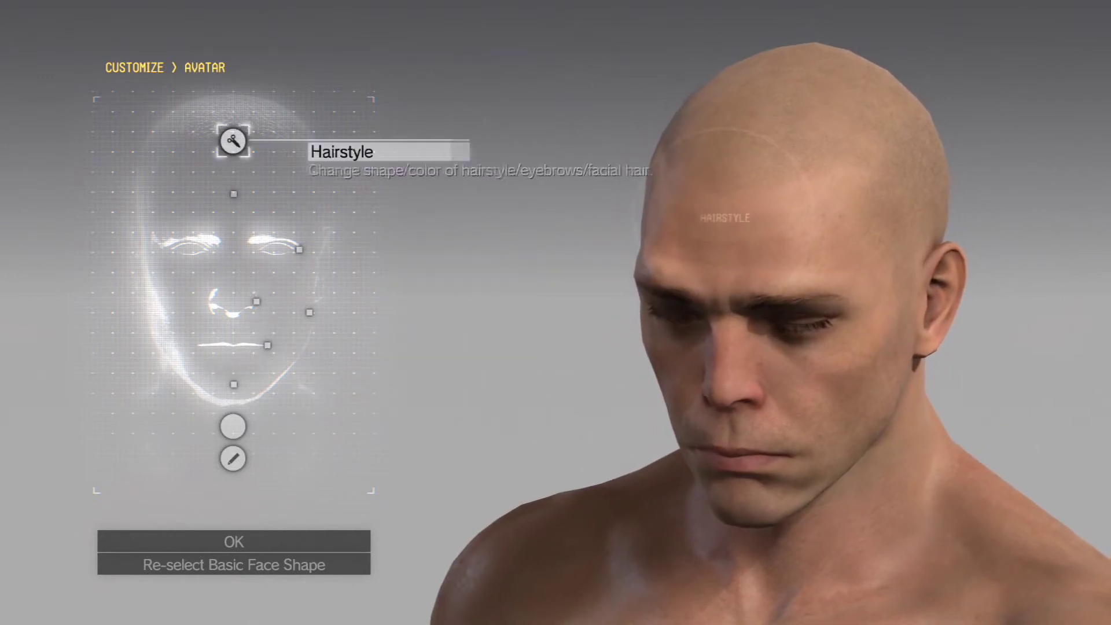
- Give the avatar a moustache facial hair style and lengthen it
key("Return")
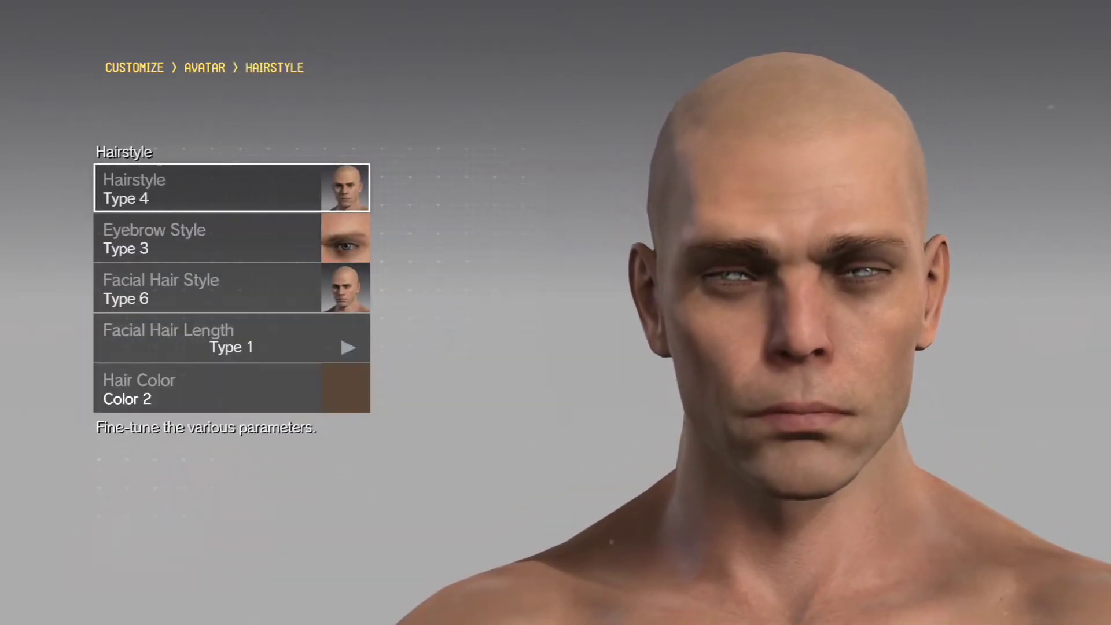
key("Down")
key("Down")
key("Return")
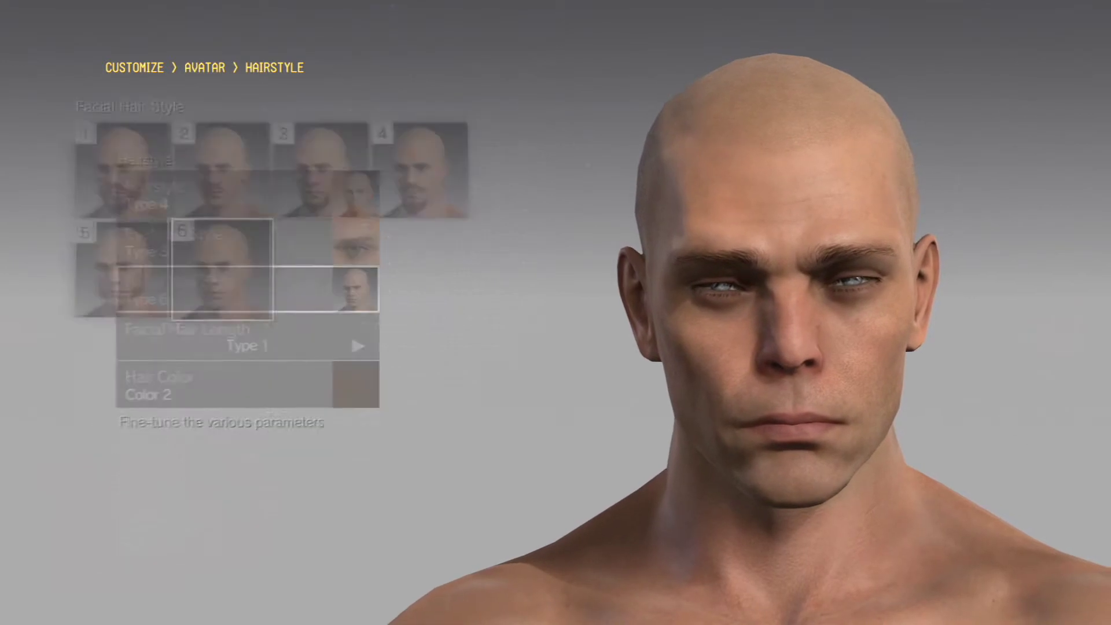
key("Up")
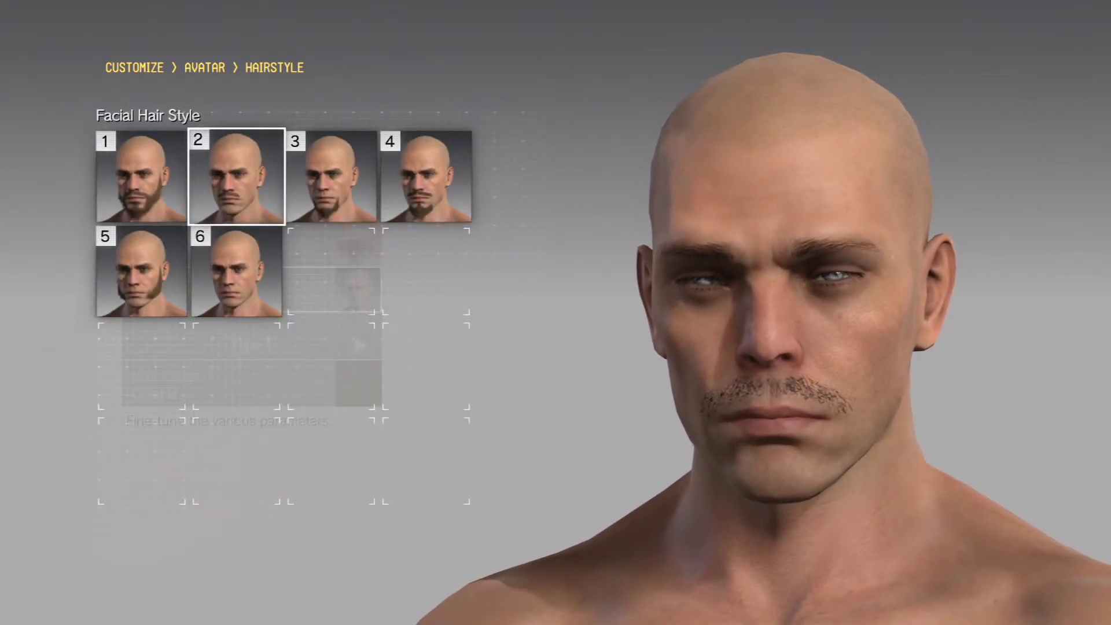
key("Return")
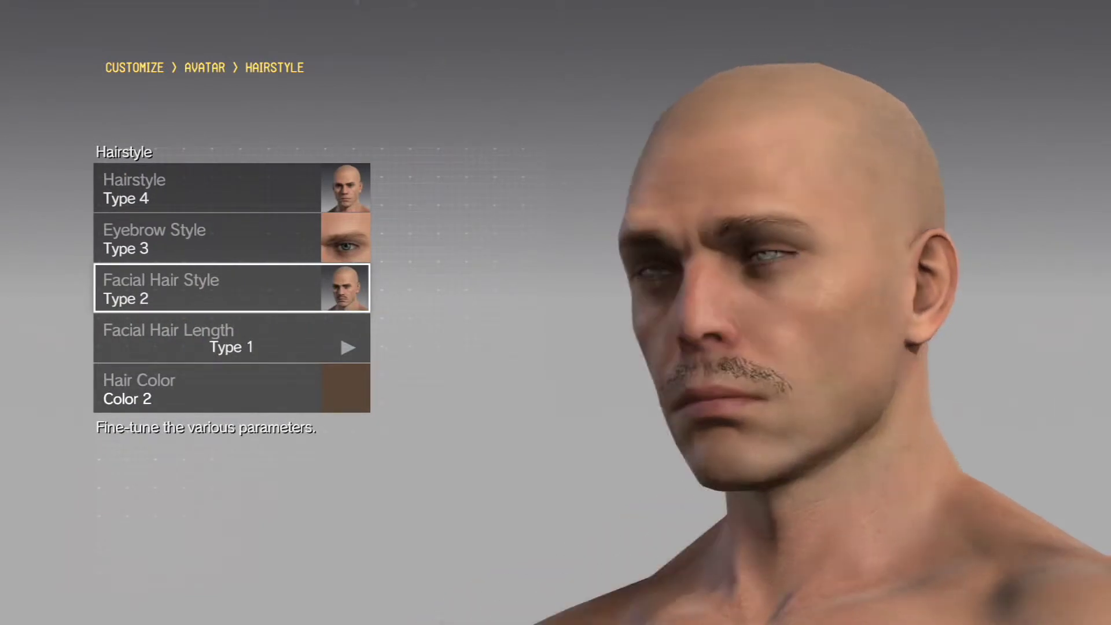
key("Down")
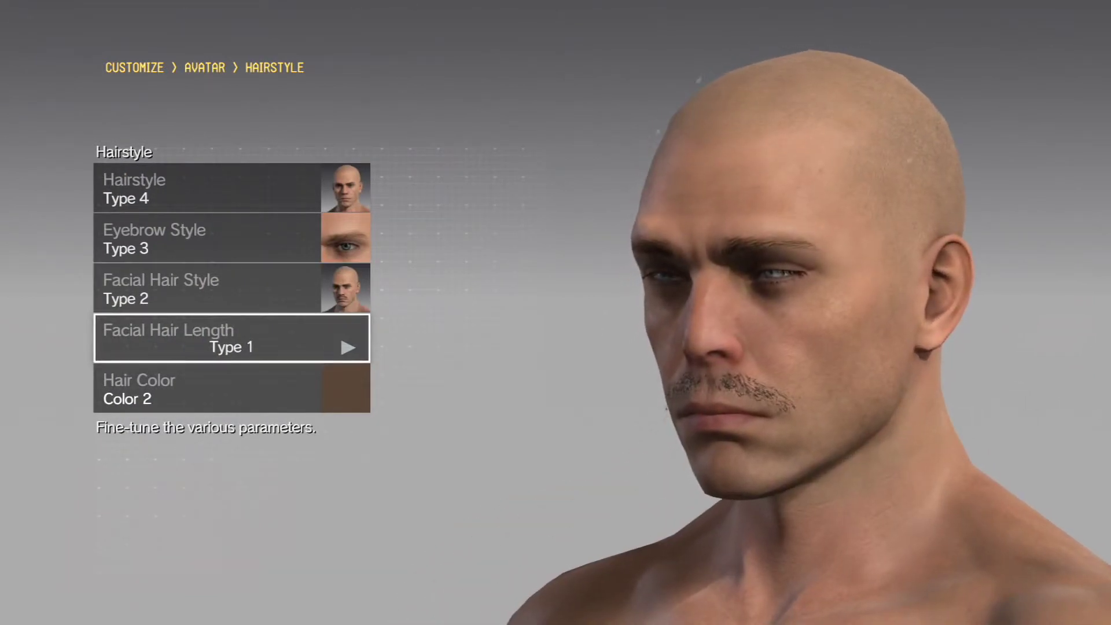
key("Right")
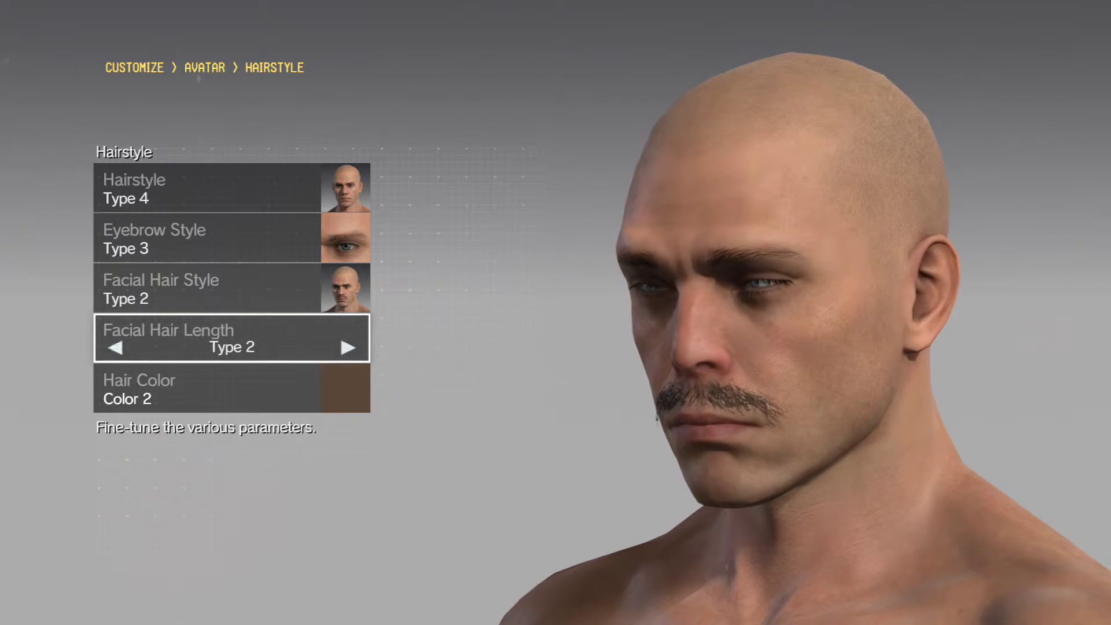
key("Right")
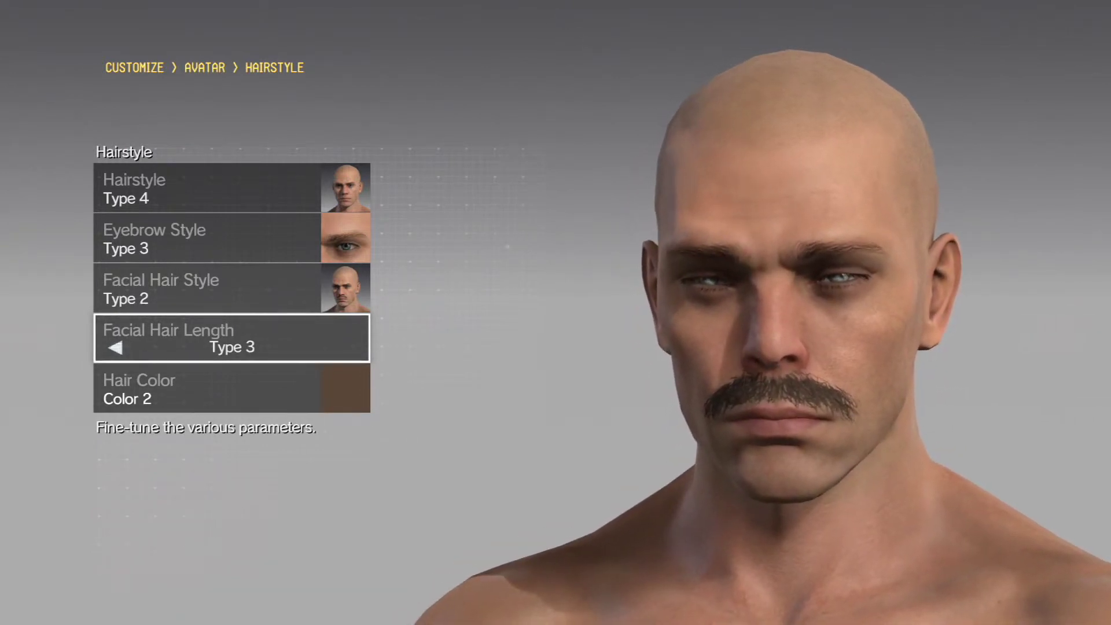
- Set the hair colour to red, colour 5
key("Down")
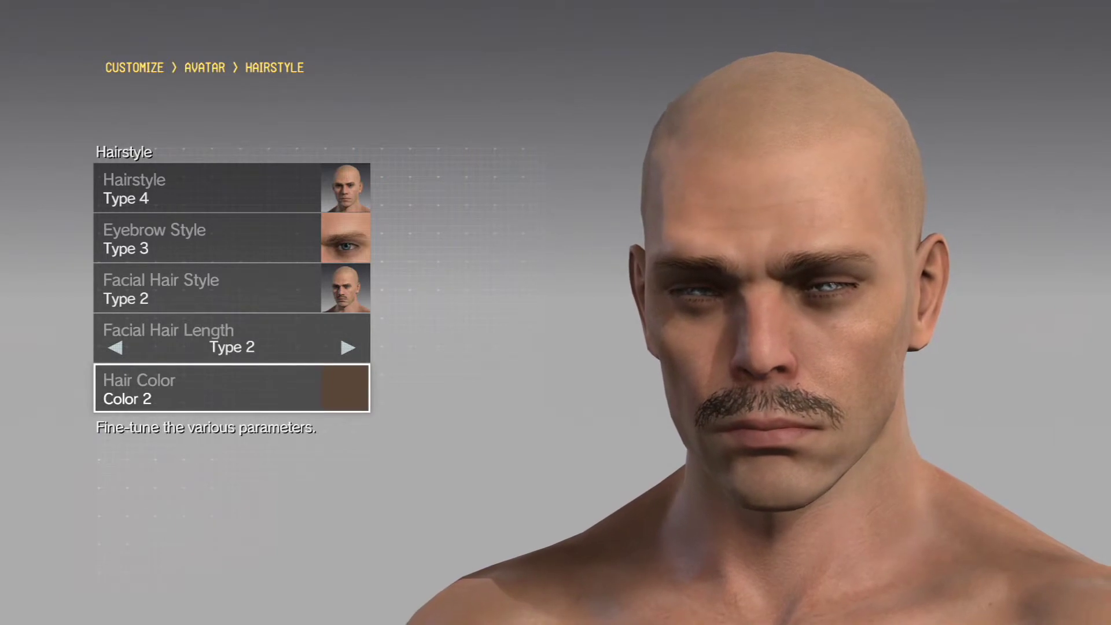
key("Down")
key("Up")
key("Return")
key("Right")
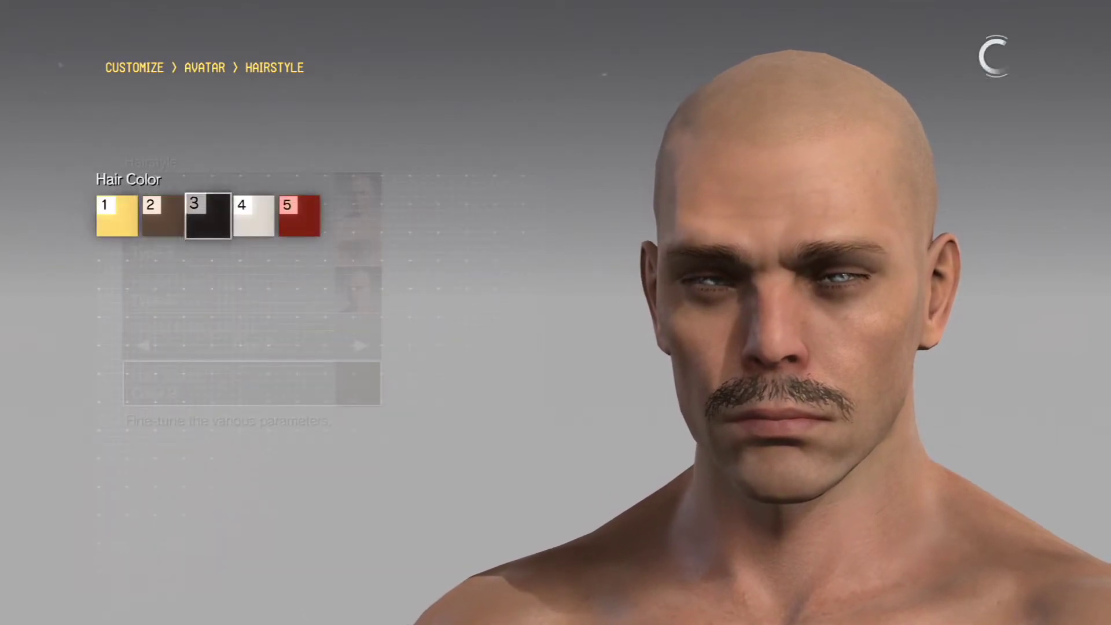
key("Right")
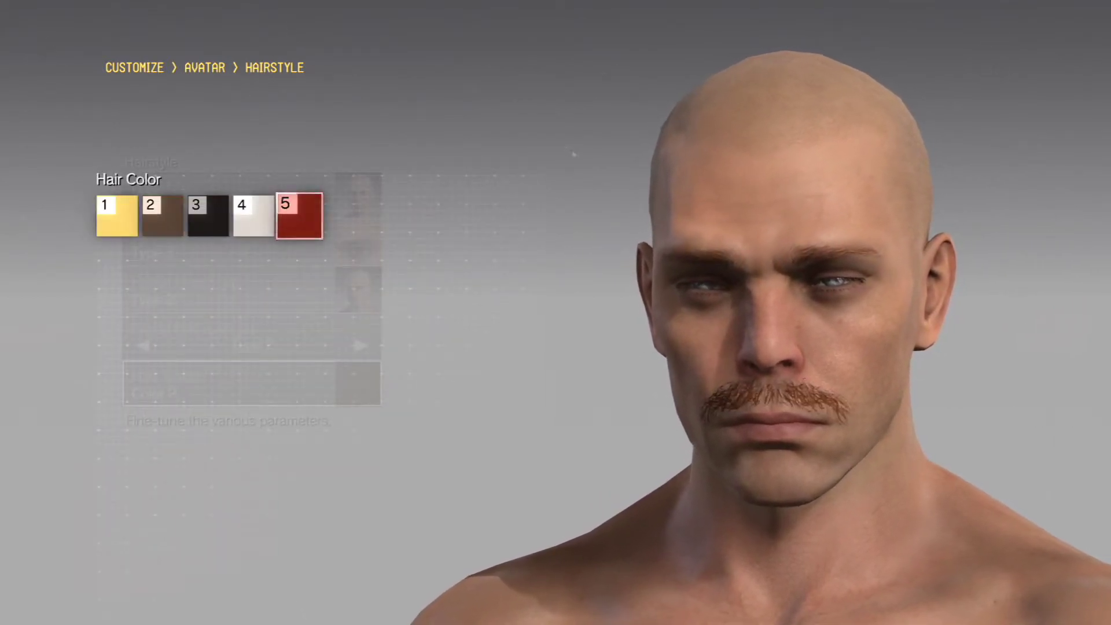
key("Return")
- Choose eyebrow style Type 11 and return to the face overview
key("Up")
key("Up")
key("Up")
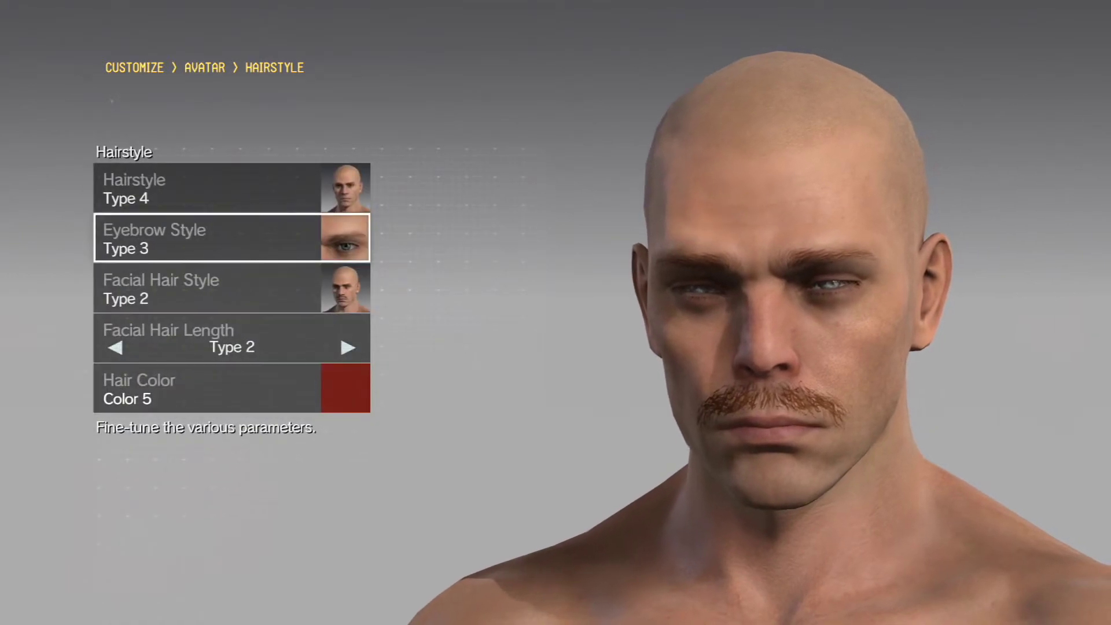
key("Return")
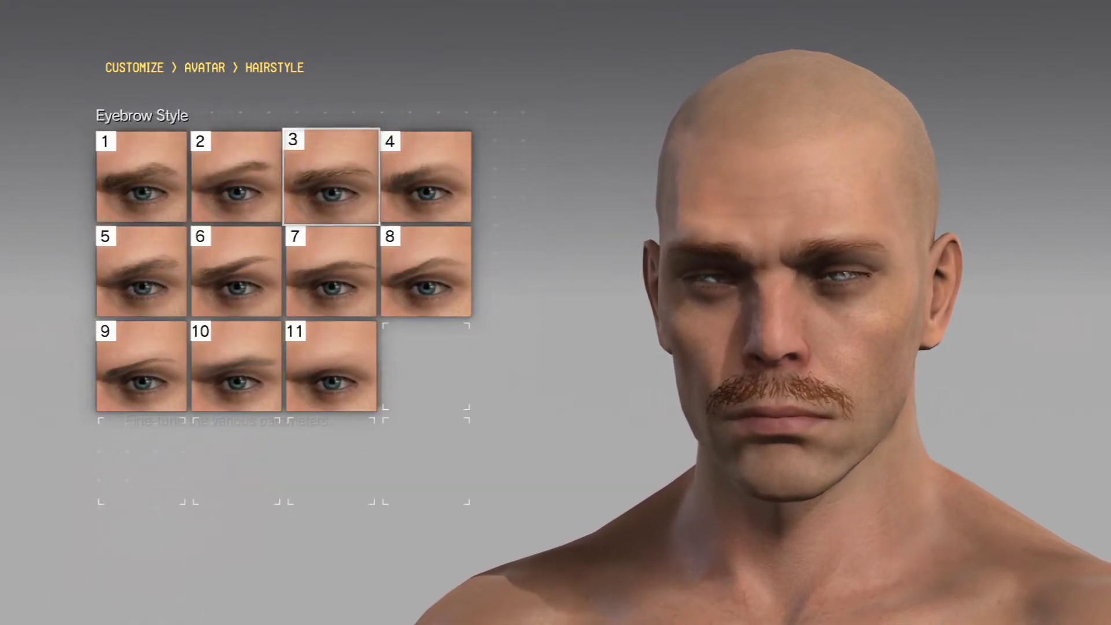
key("Down")
key("Down")
key("Down")
key("Up")
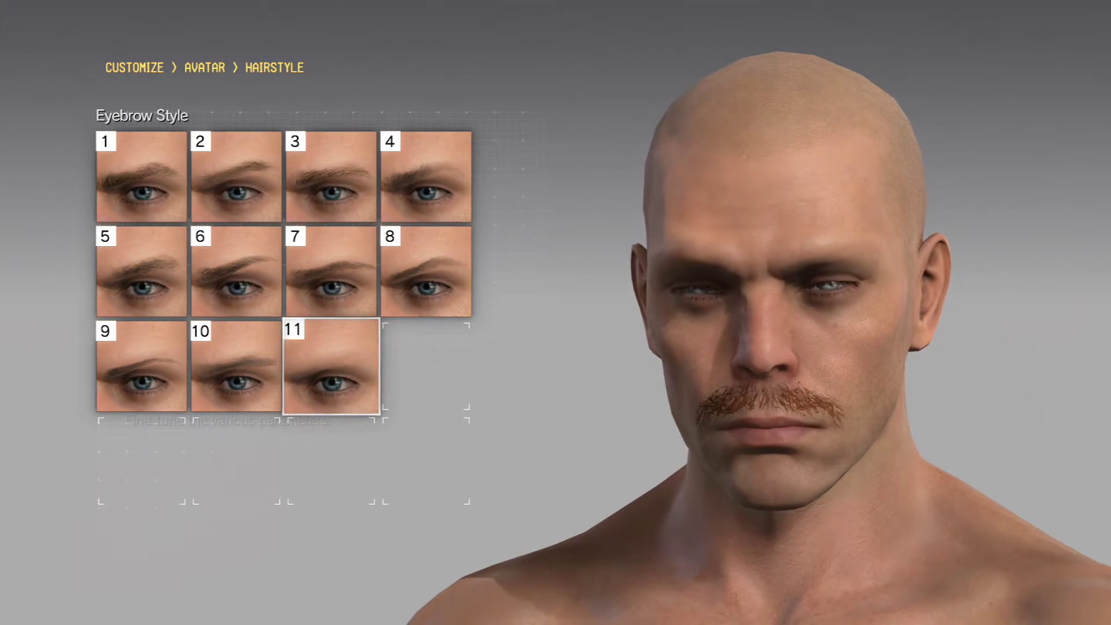
key("Return")
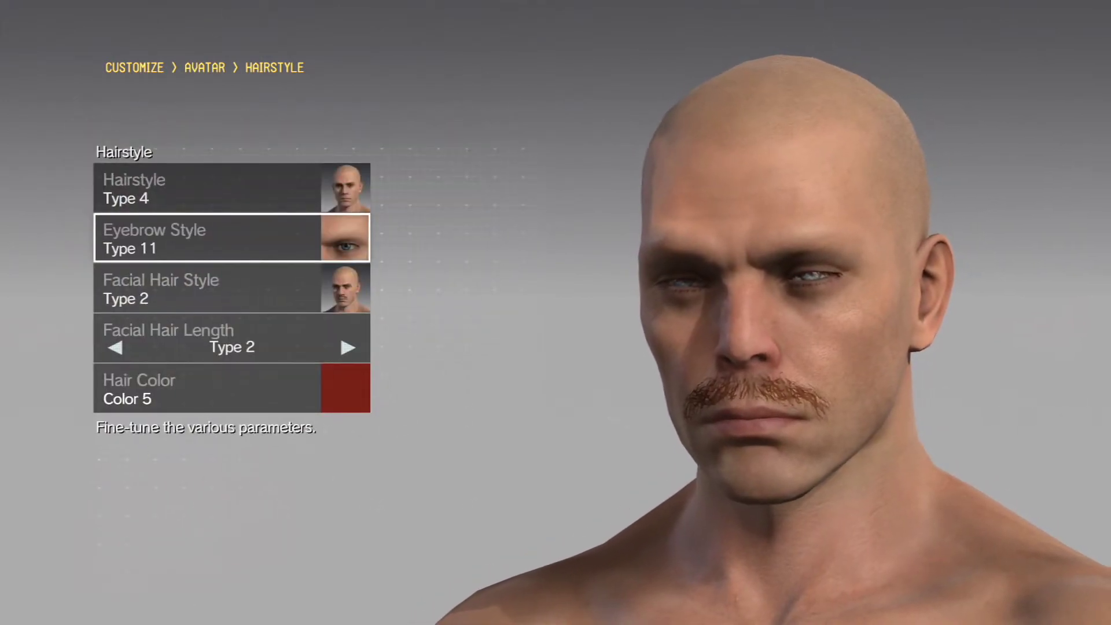
key("Escape")
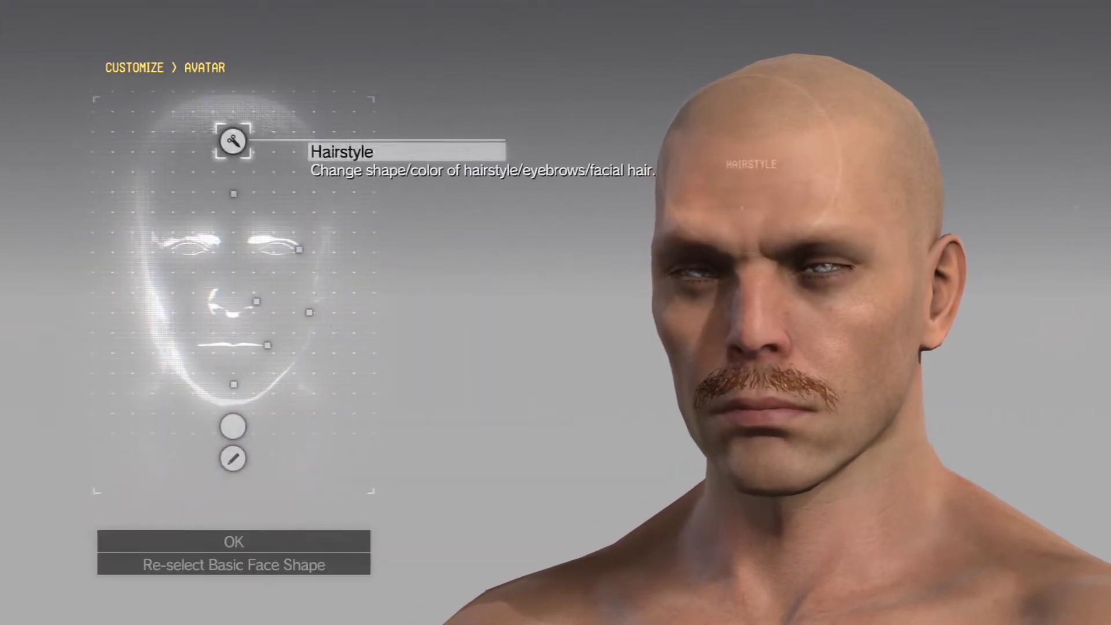
- Open the skin colour and wrinkle settings, keeping skin colour 1
key("Down")
key("Down")
key("Down")
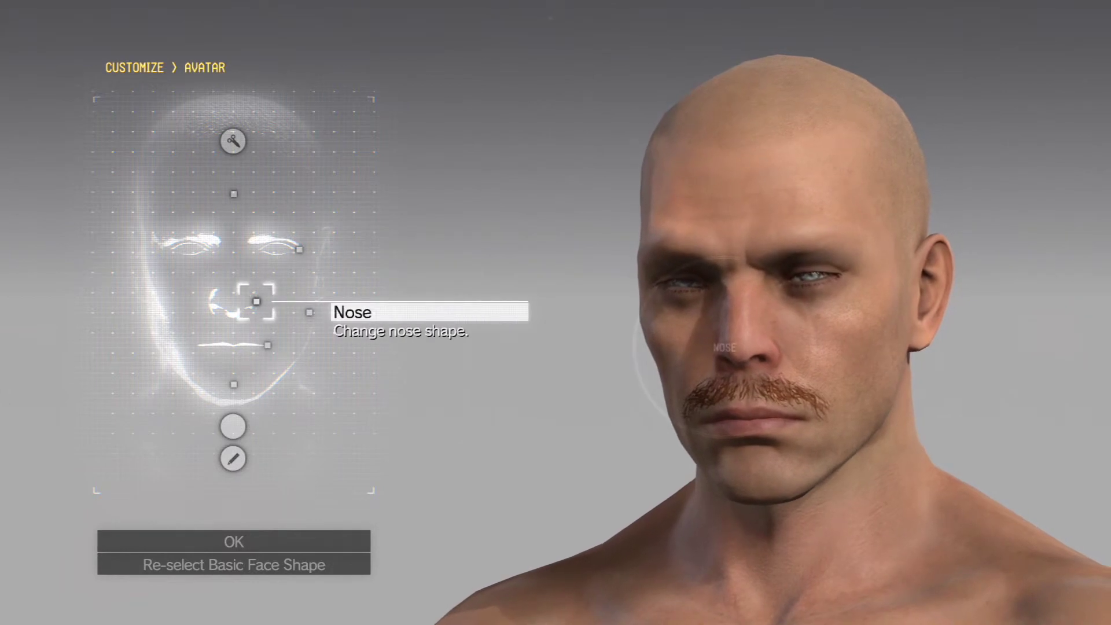
key("Down")
key("Down")
key("Down")
key("Down")
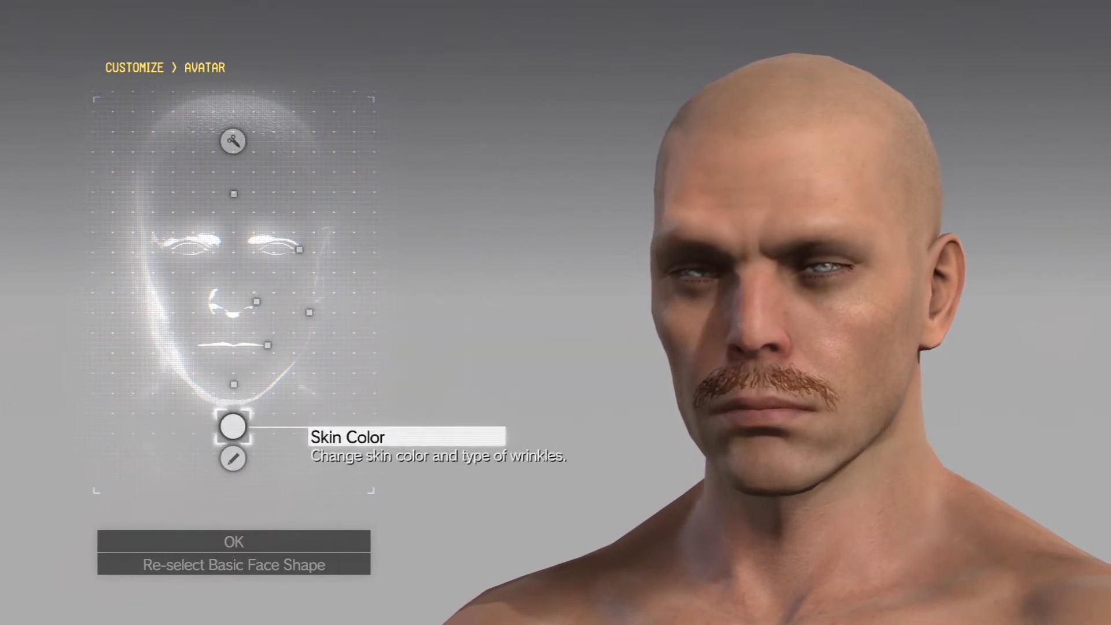
key("Down")
key("Up")
key("Return")
key("Return")
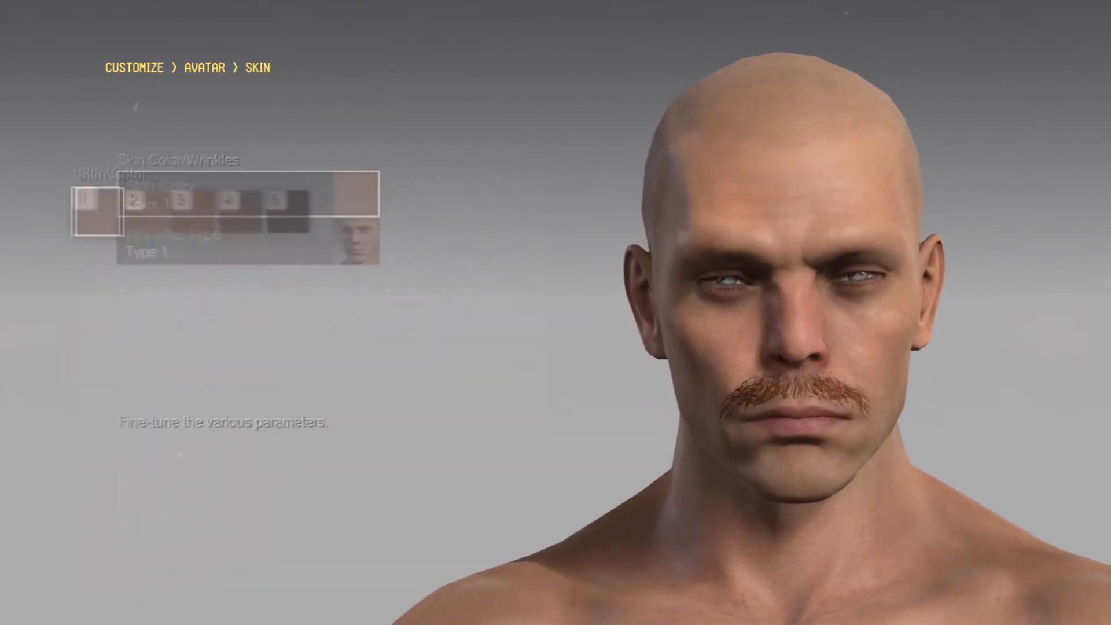
key("Escape")
key("Down")
key("Return")
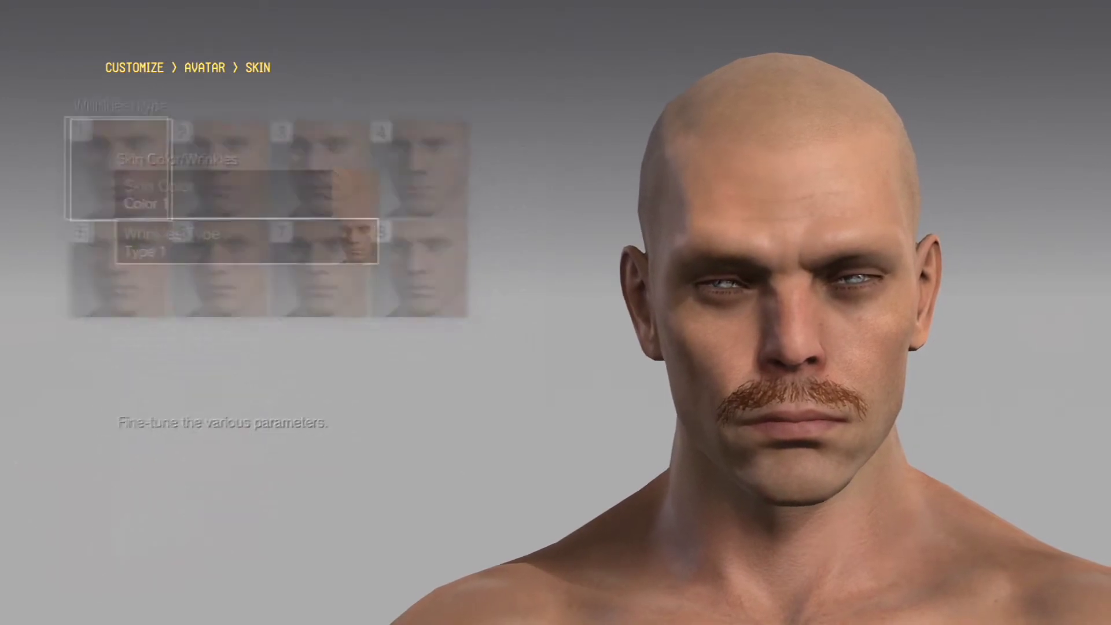
- Compare wrinkle types 2, 5 and 8, then confirm the deeply lined Wrinkles Type 3
key("Right")
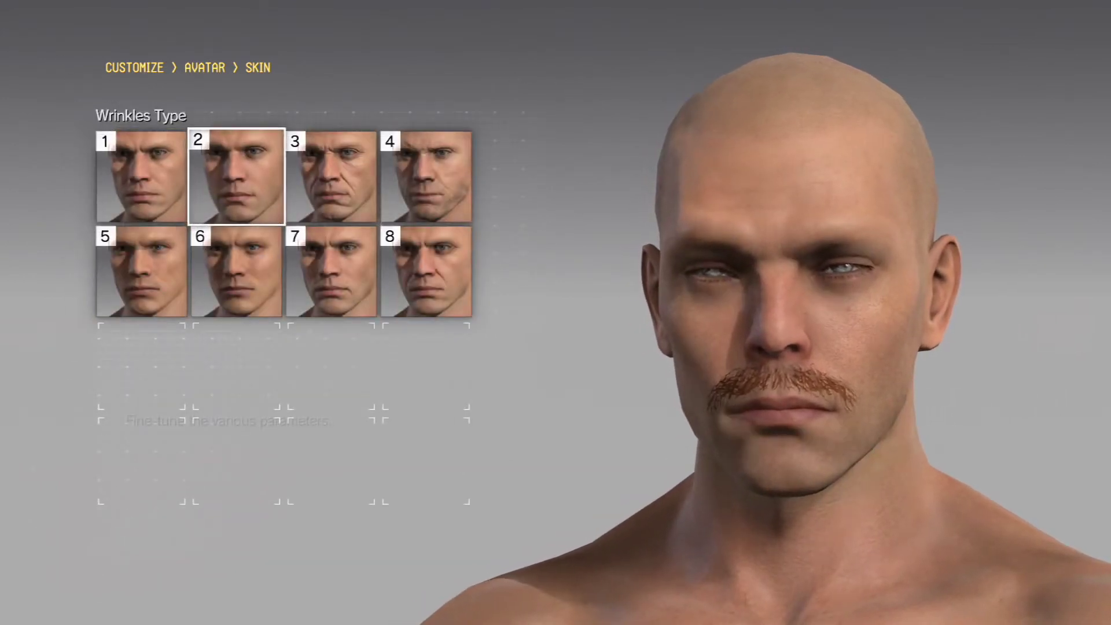
key("Right")
key("Right")
key("Down")
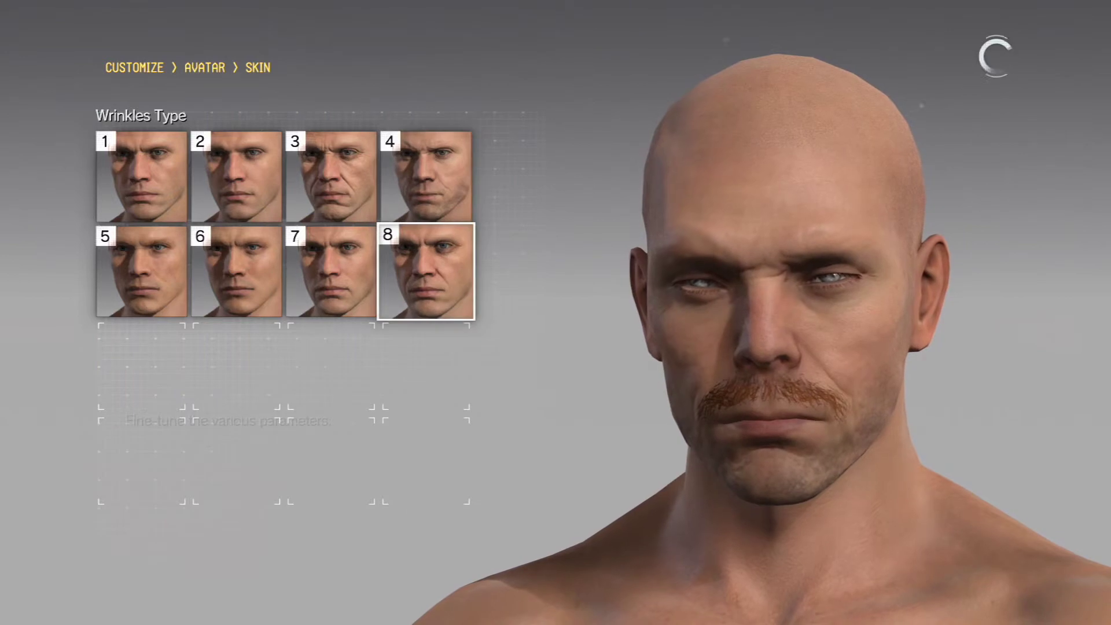
key("Left")
key("Left")
key("Left")
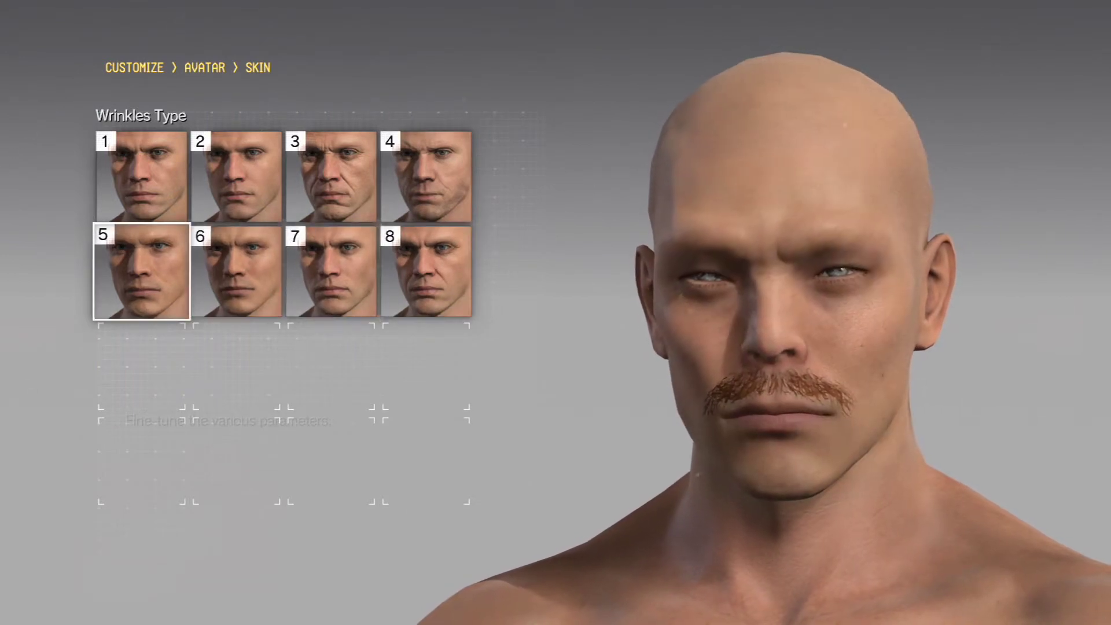
key("Right")
key("Right")
key("Right")
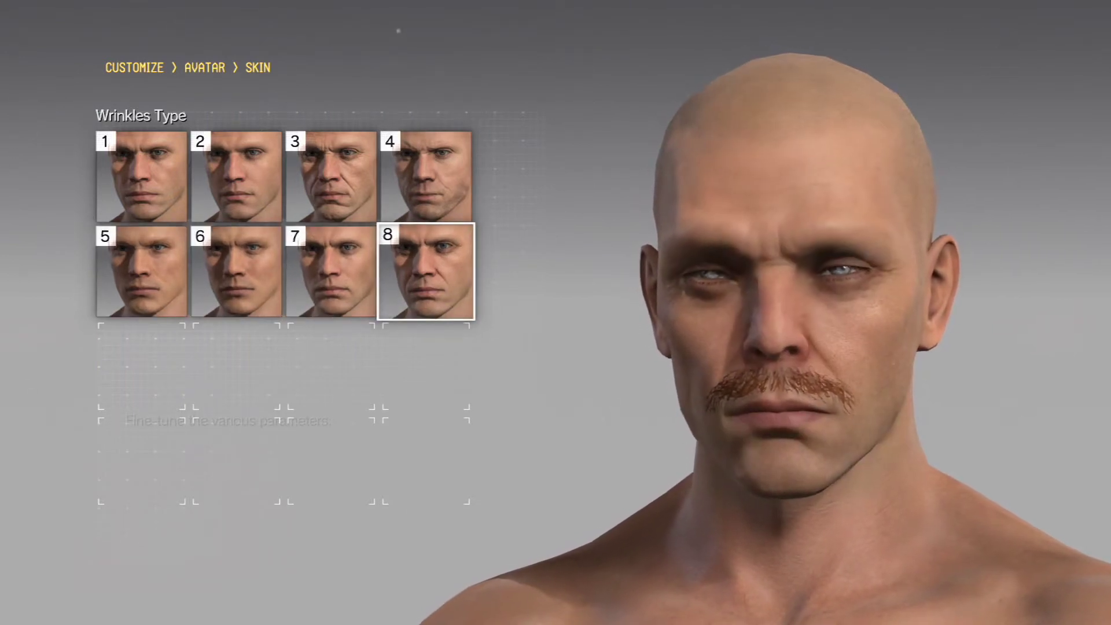
key("Up")
key("Left")
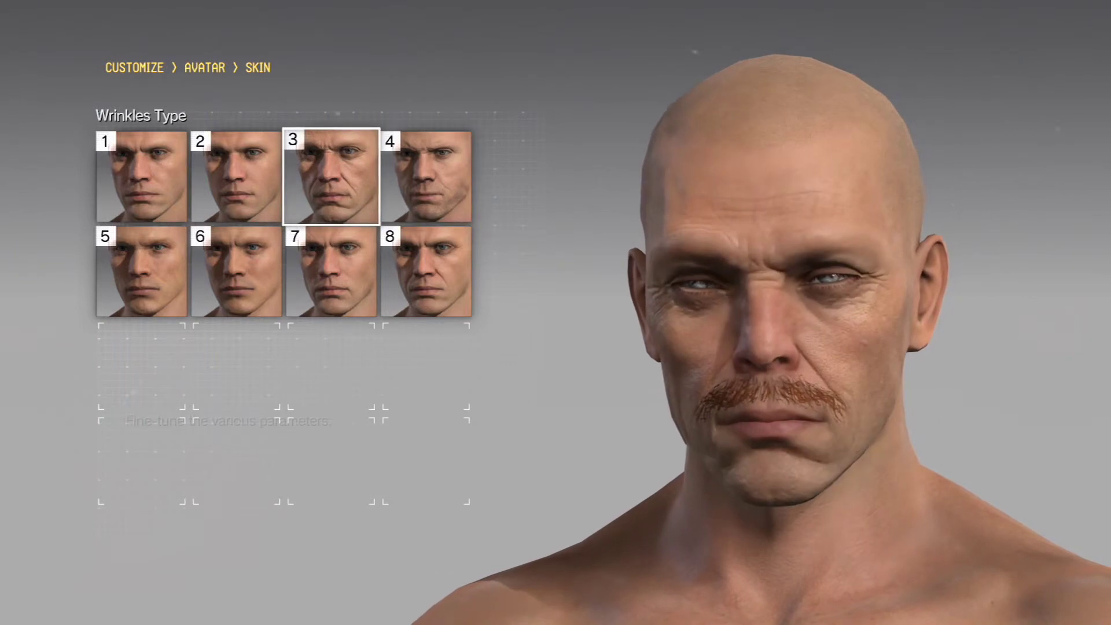
key("Return")
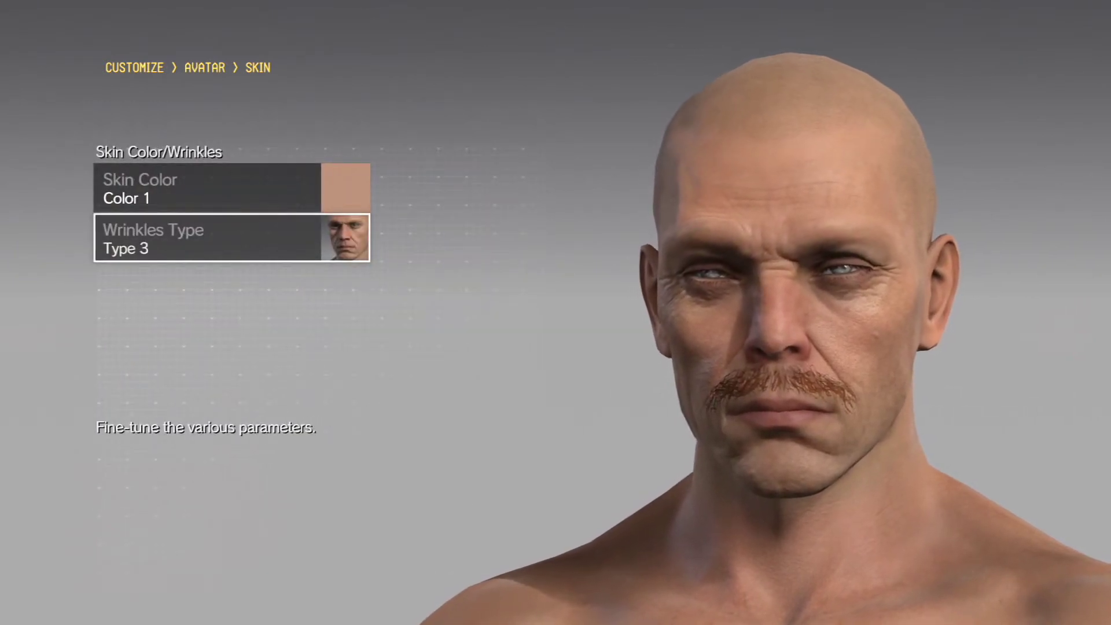
key("Escape")
key("Down")
- Browse the Feature tattoo grid, previewing the butterfly, snake and lightning-bolt cheek tattoos
key("Up")
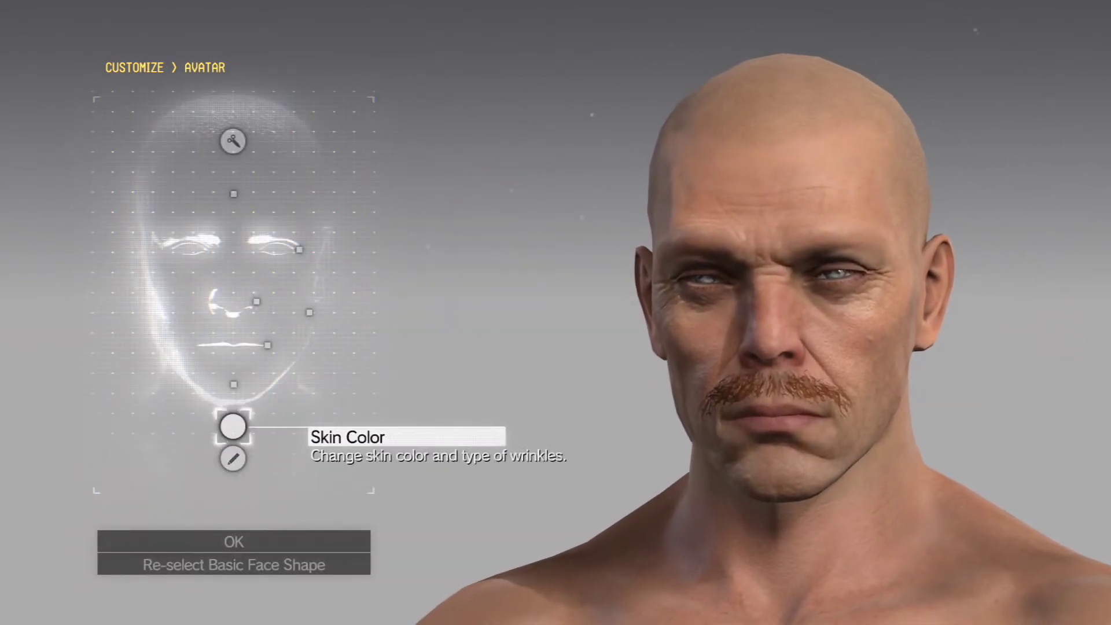
key("Down")
key("Return")
key("Right")
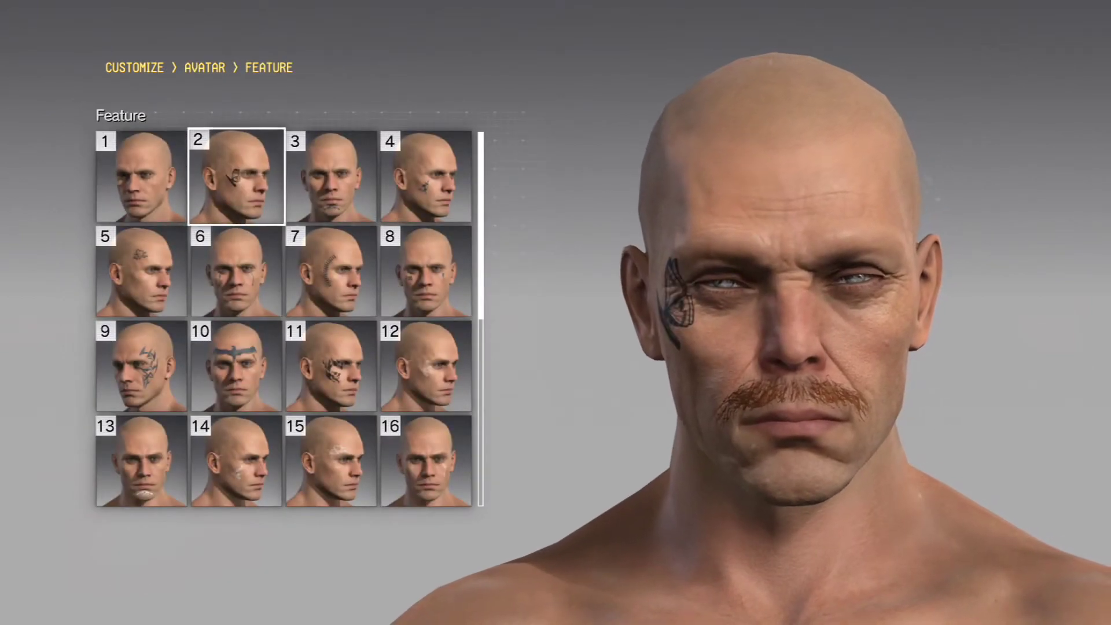
key("Left")
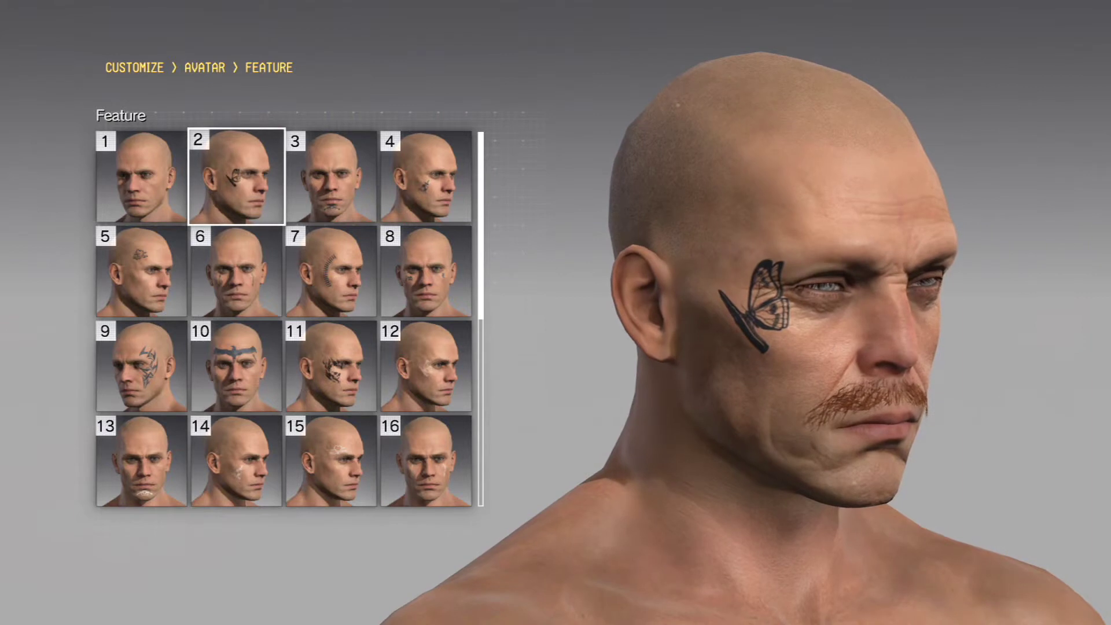
key("Right")
key("Right")
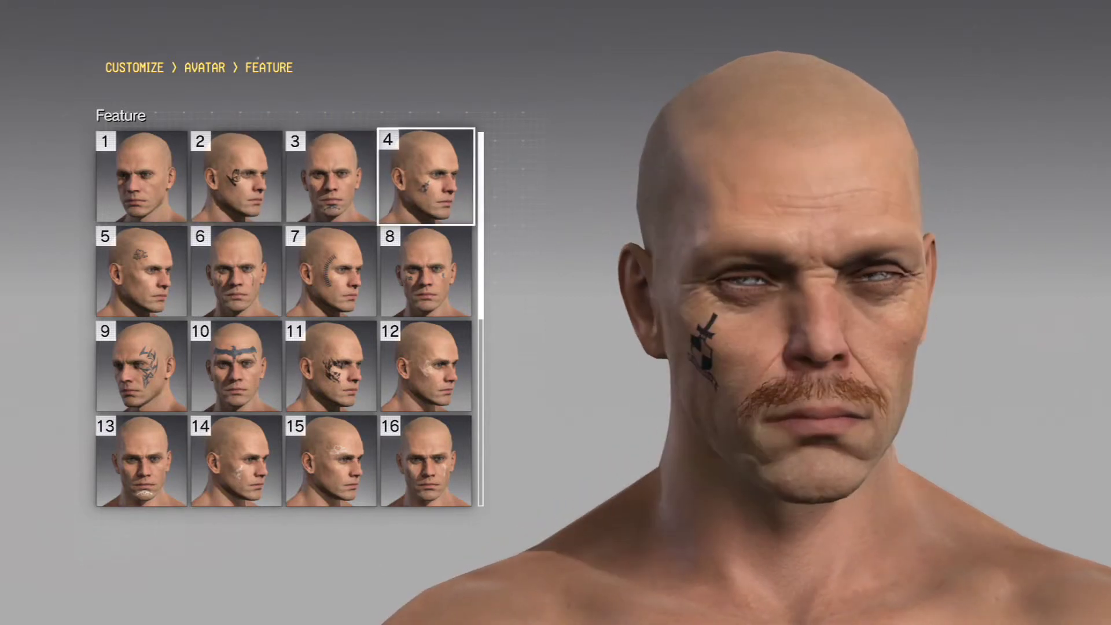
key("Down")
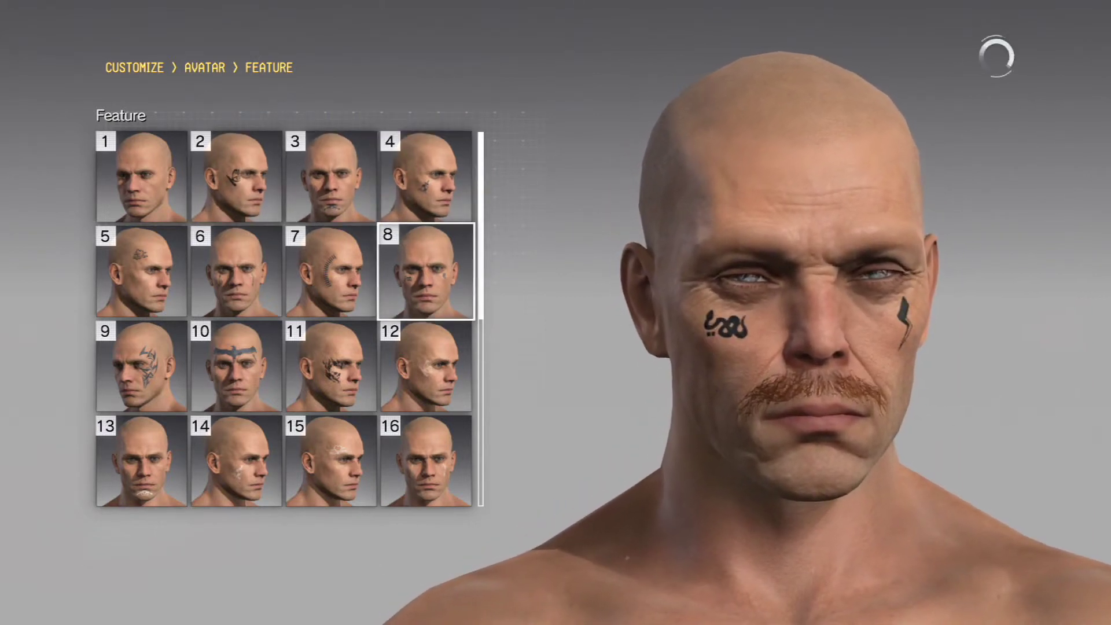
key("Left")
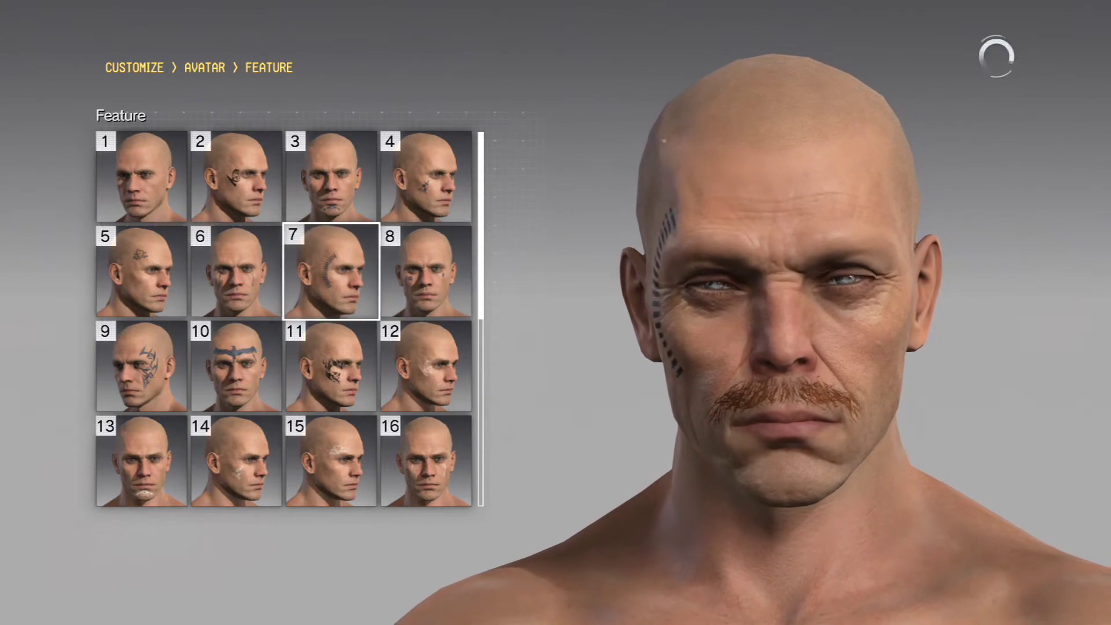
key("Left")
key("Right")
key("Right")
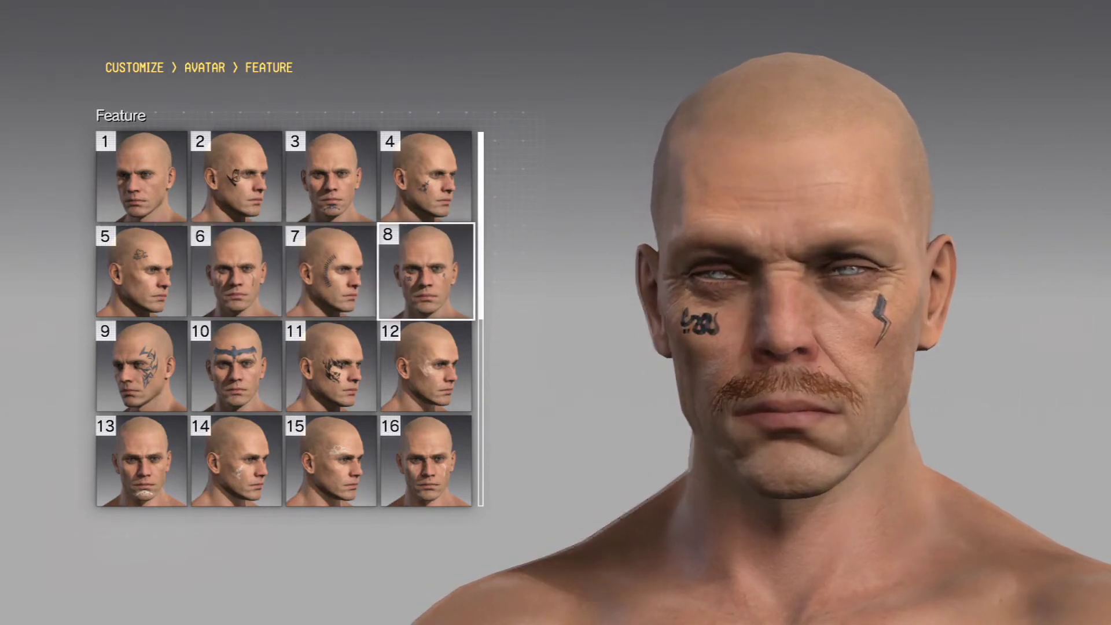
key("Left")
key("Left")
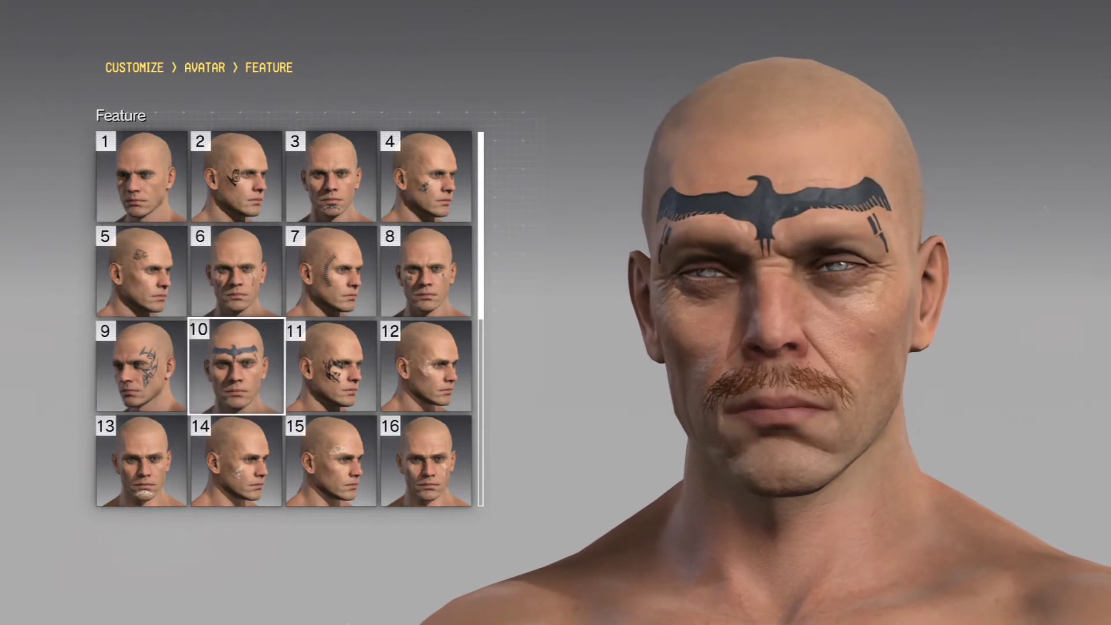
- Look over the skull and wing face paints, then settle on the snake and lightning-bolt tattoo, tile 8
key("Down")
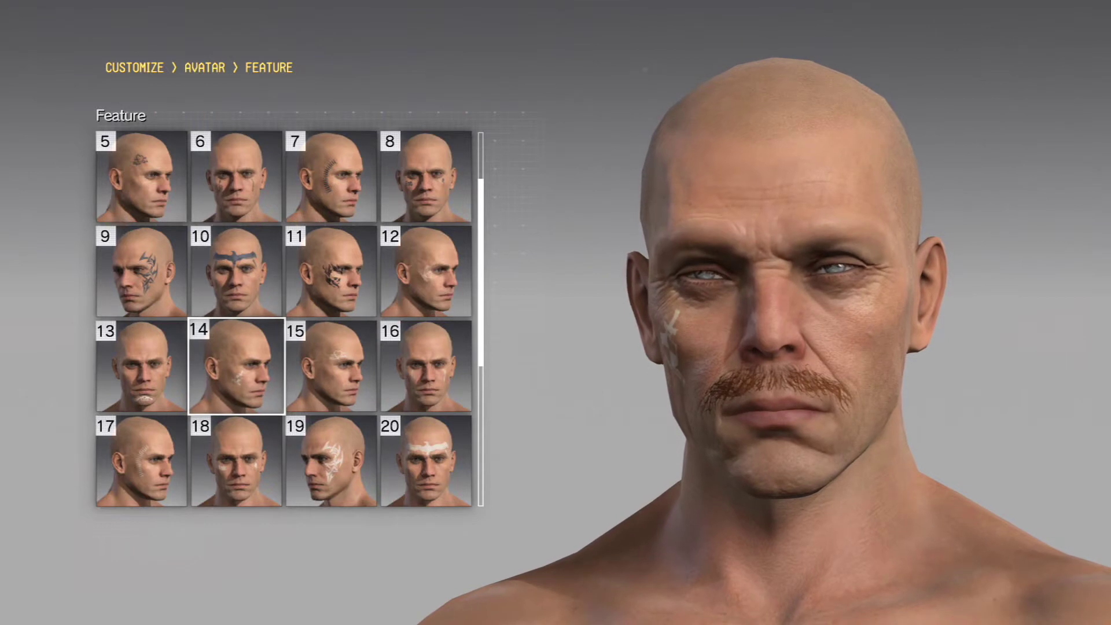
key("Down")
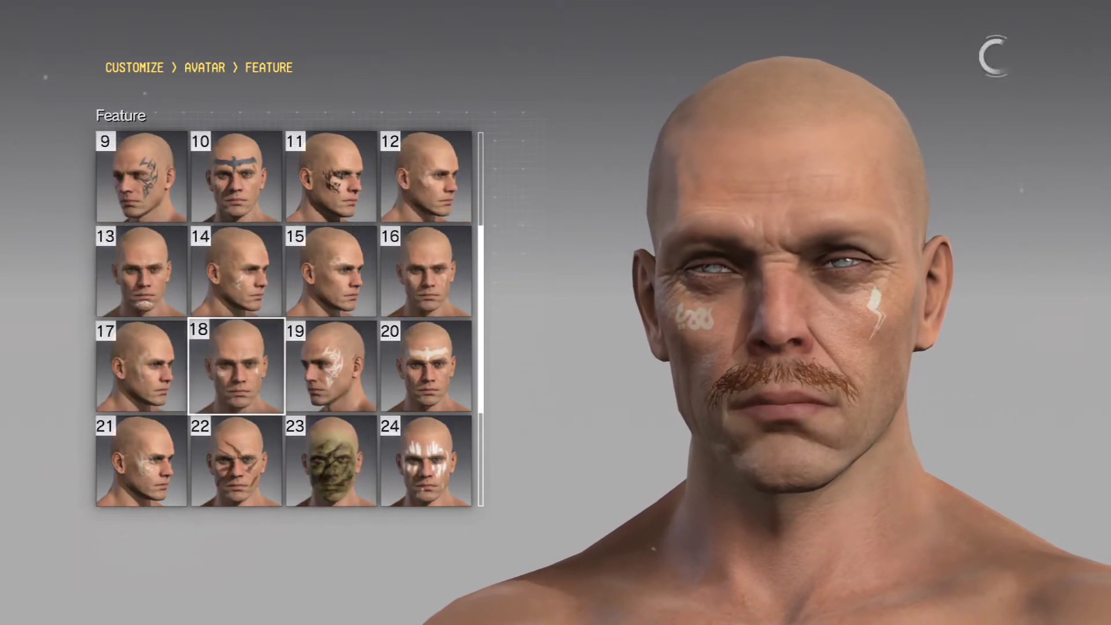
key("Down")
key("Down")
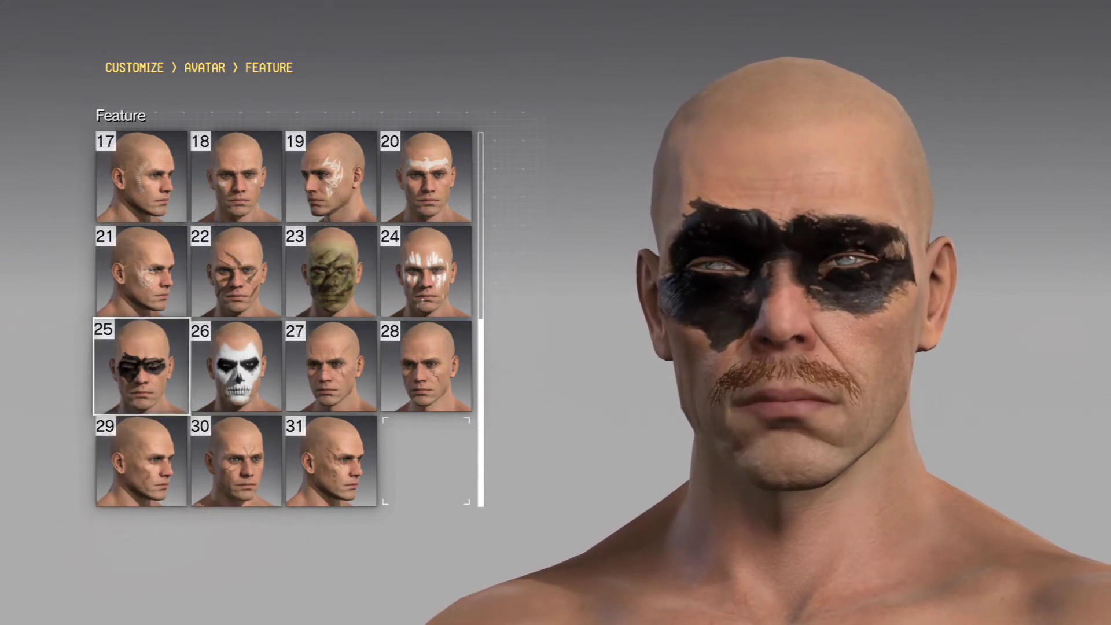
key("Right")
key("Right")
key("Right")
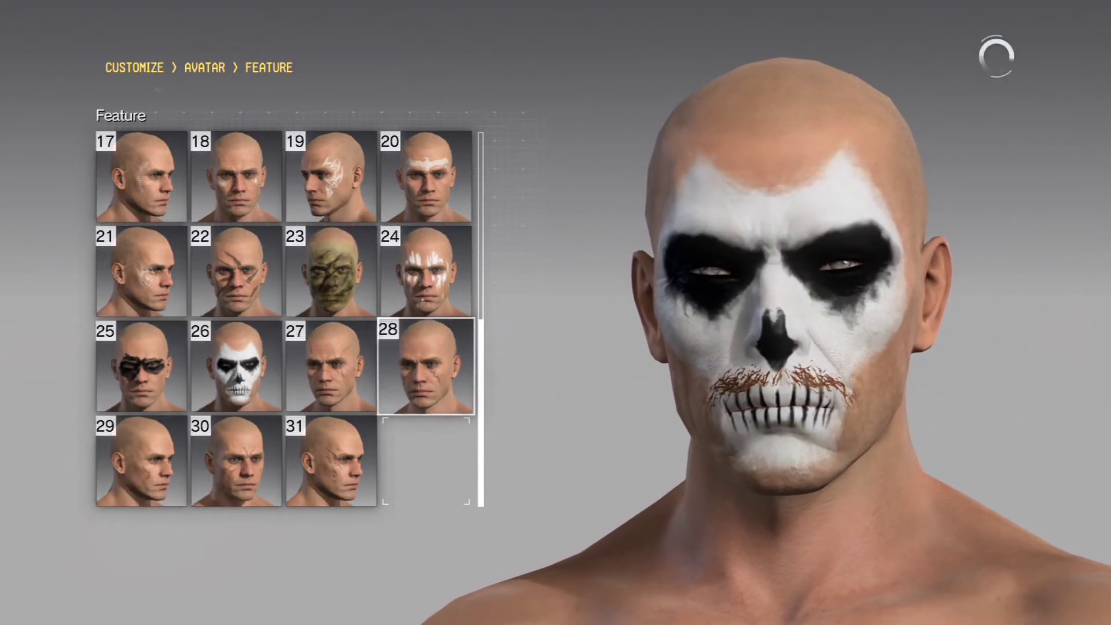
key("Up")
key("Up")
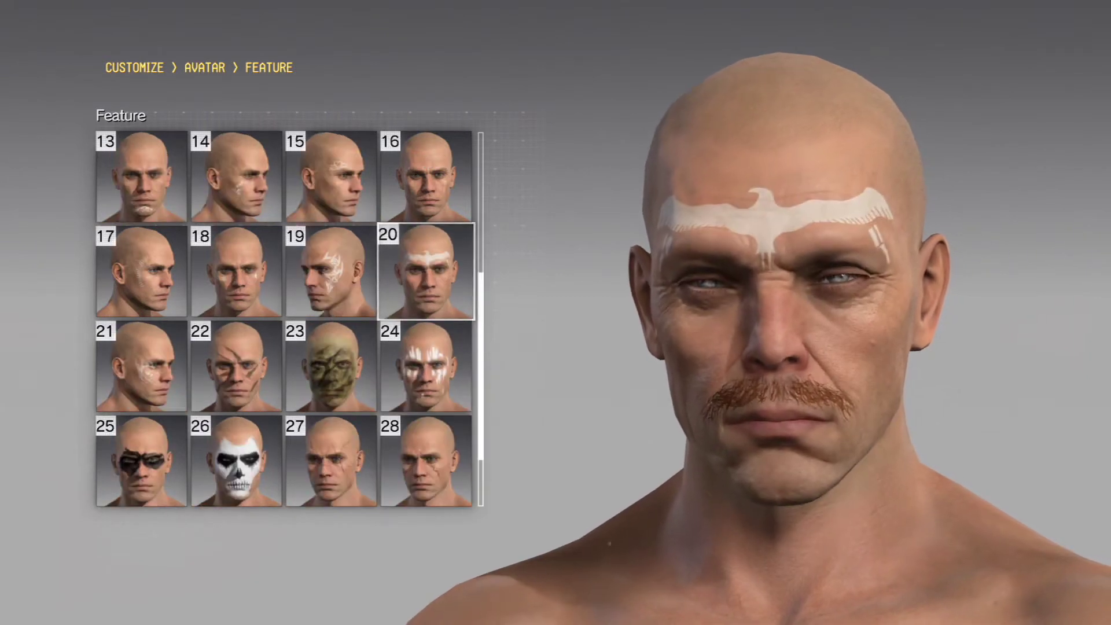
key("Up")
key("Up")
key("Up")
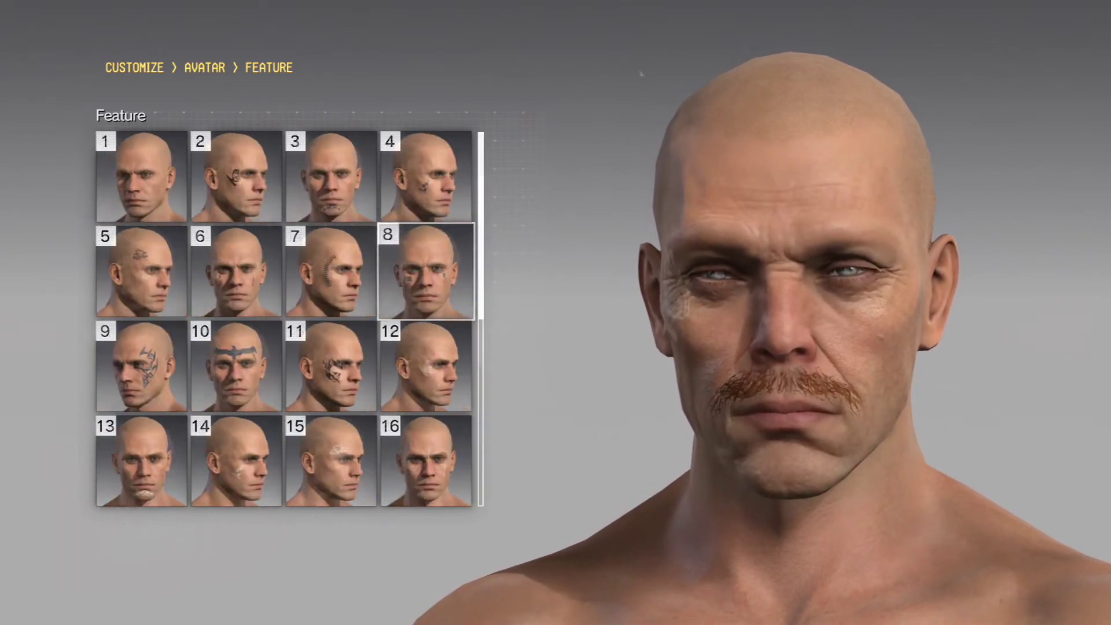
key("Return")
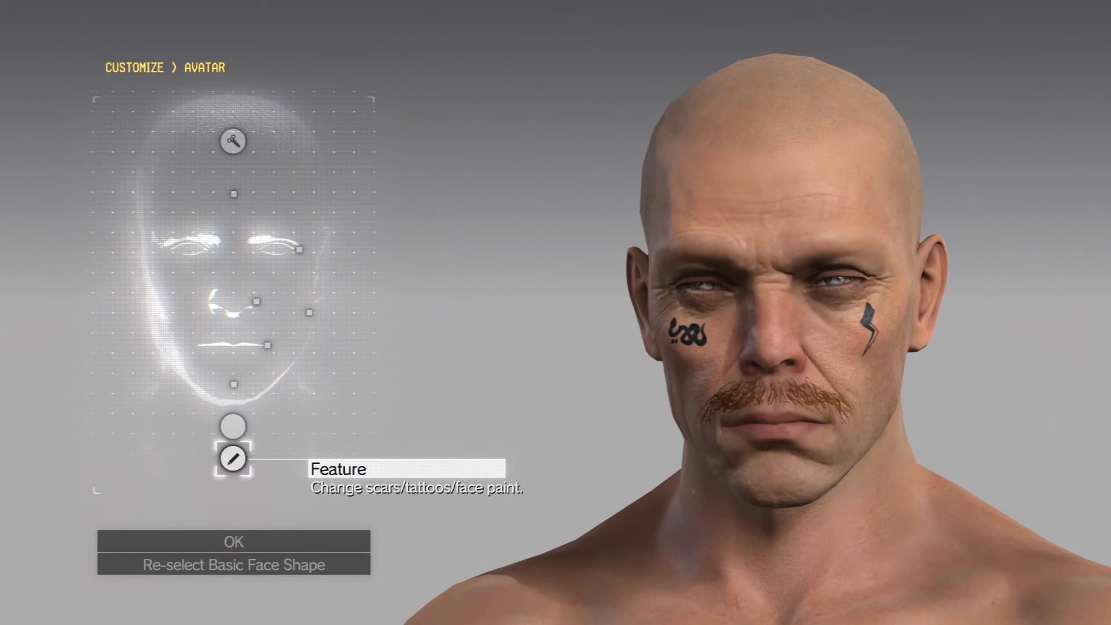
- Finish customizing to bring up the 'Use this avatar?' prompt, highlighting acceptance
key("Down")
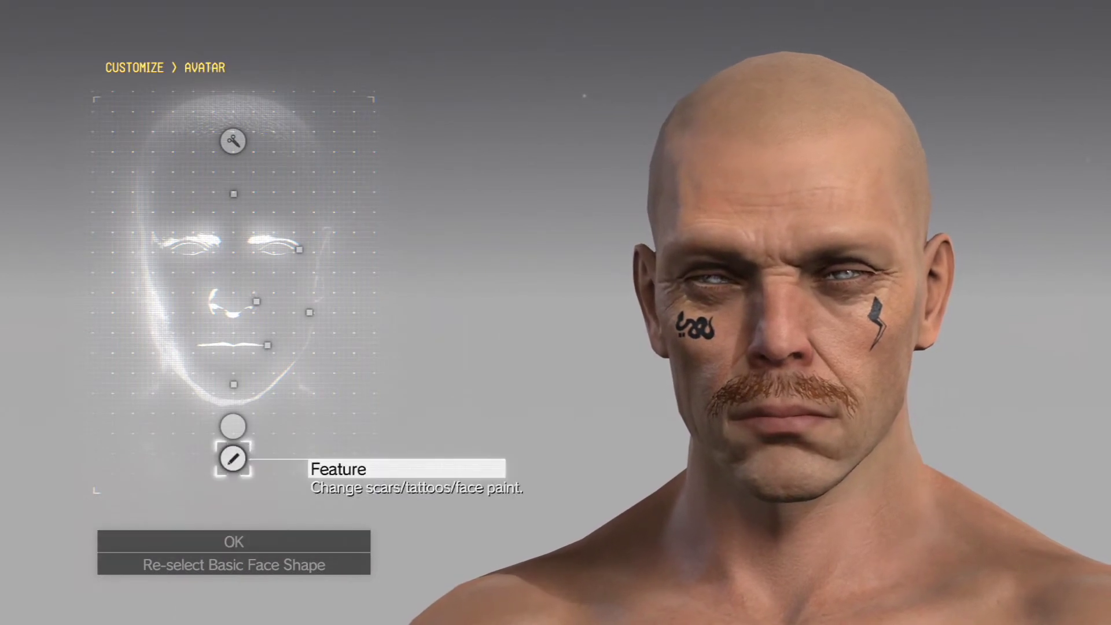
key("Down")
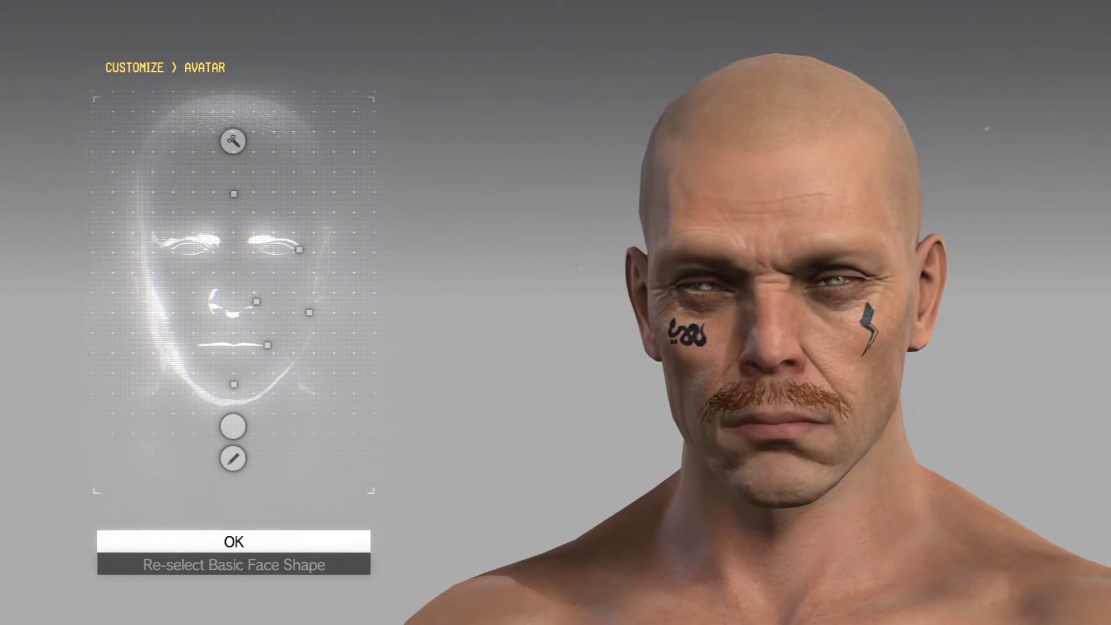
key("Return")
key("Left")
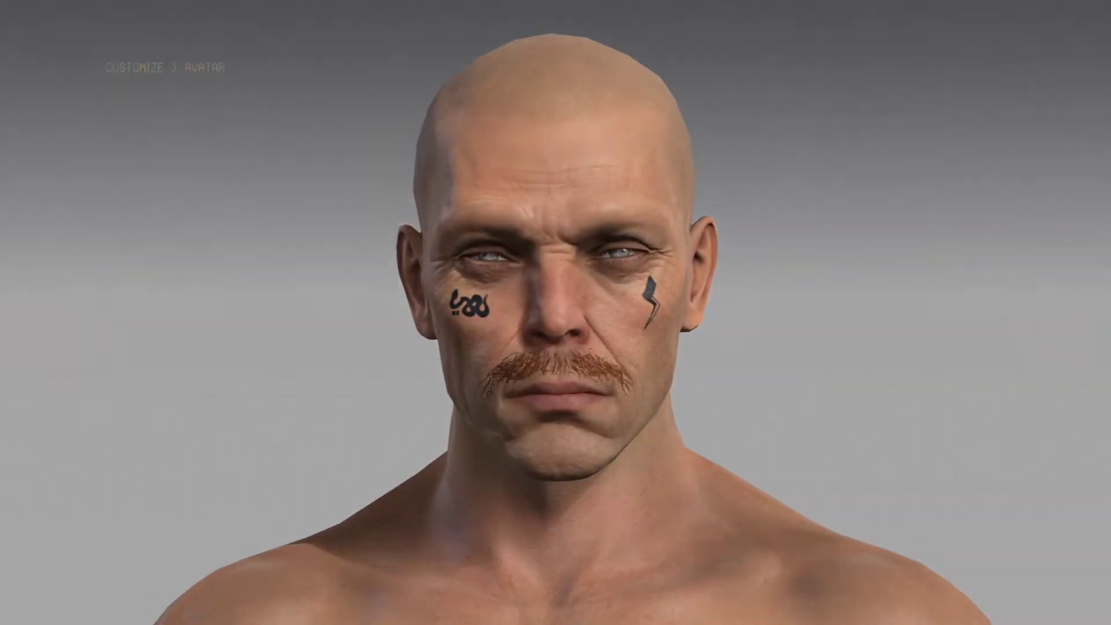